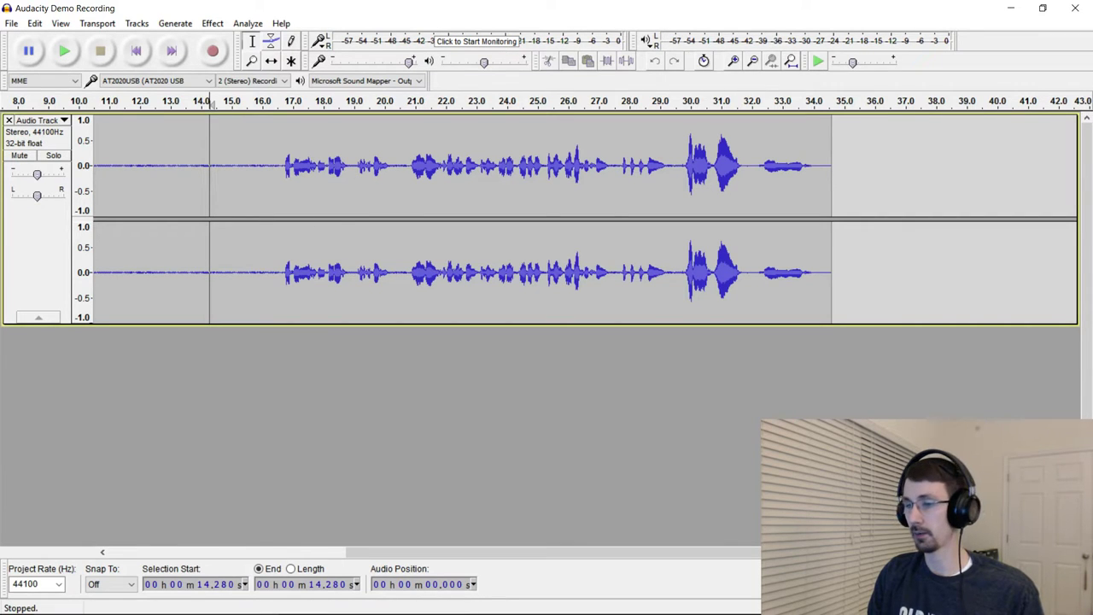
# - Bring up the Video Making Tips PDF and read its Audacity Tips and Audio Processing Order pages 6–7
pyautogui.click(660, 603)
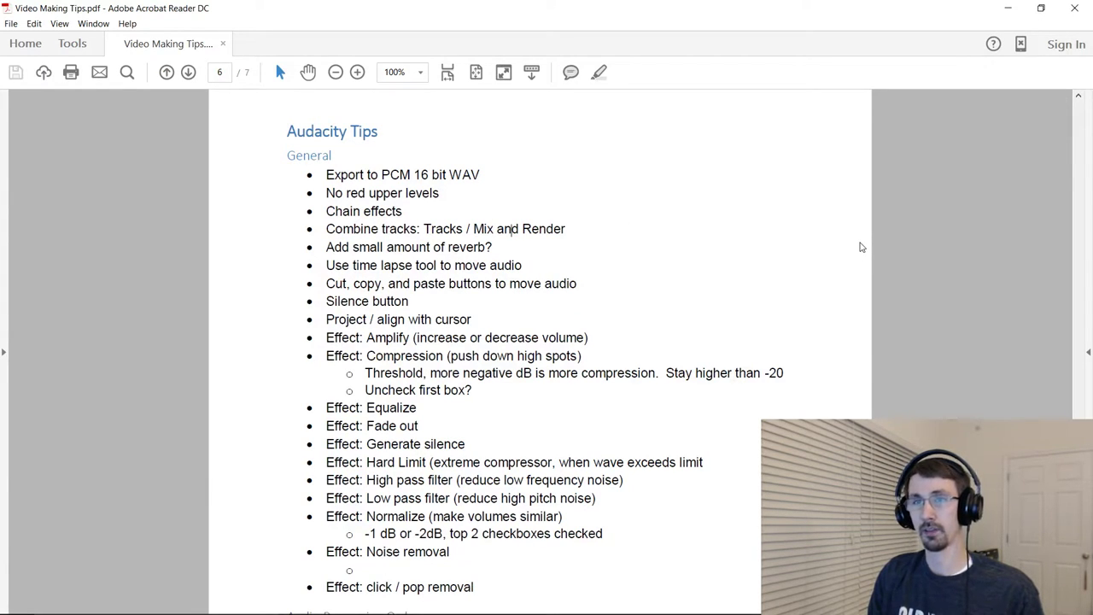
pyautogui.scroll(-6, 861, 246)
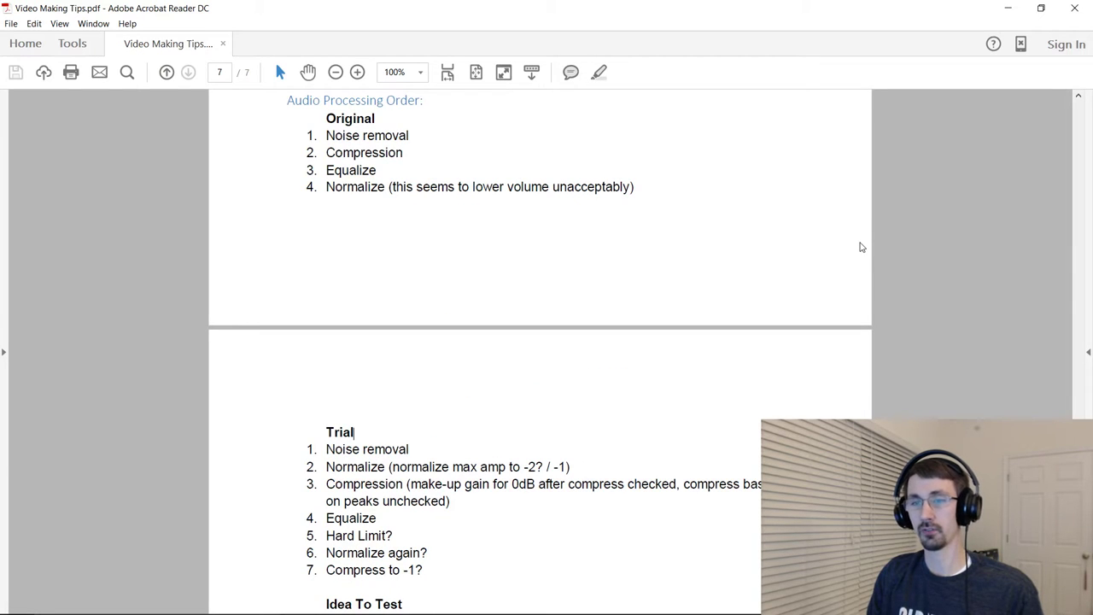
pyautogui.scroll(-4, 859, 245)
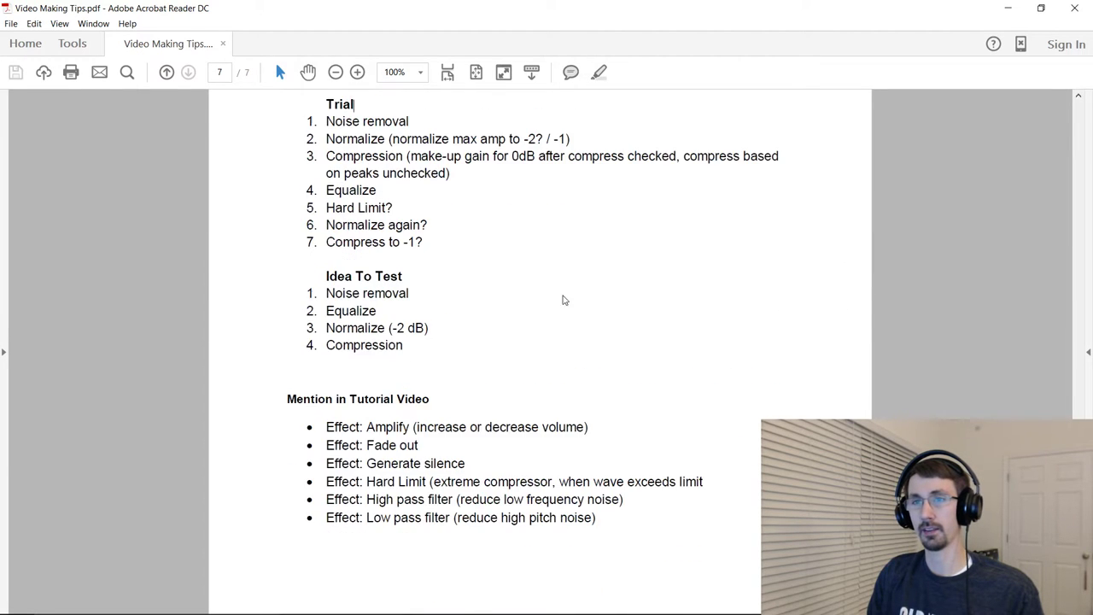
pyautogui.scroll(-2, 418, 217)
pyautogui.scroll(3, 423, 248)
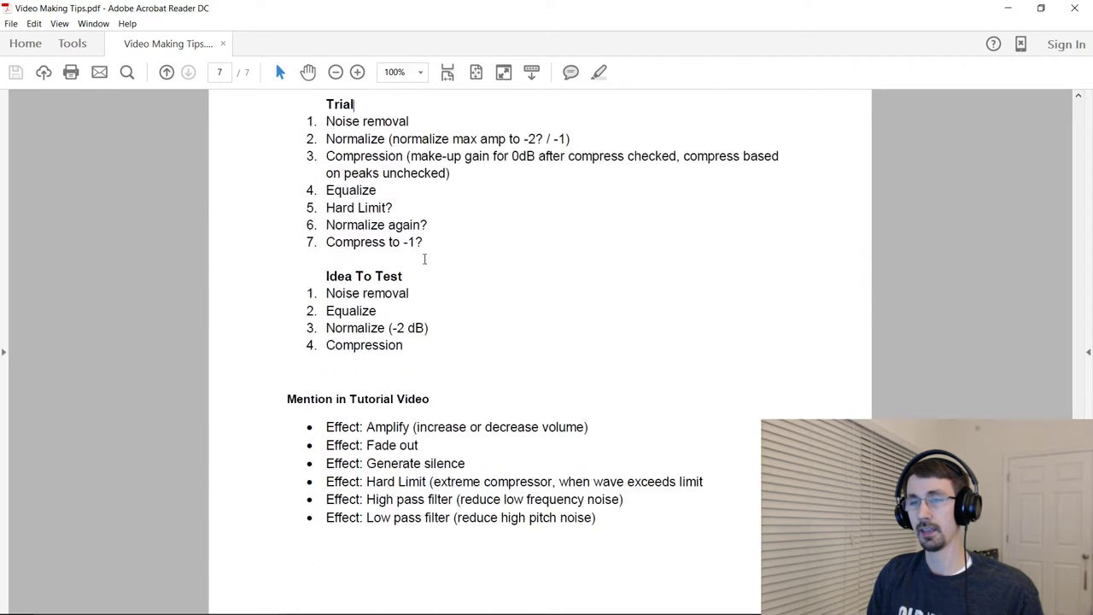
pyautogui.scroll(-1, 427, 268)
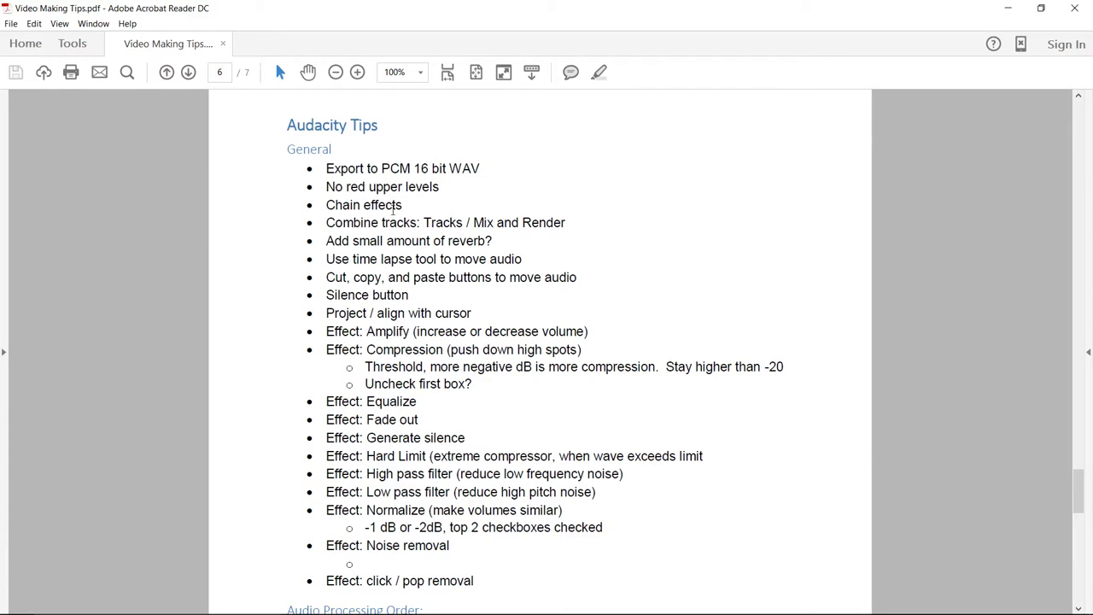
pyautogui.click(1005, 7)
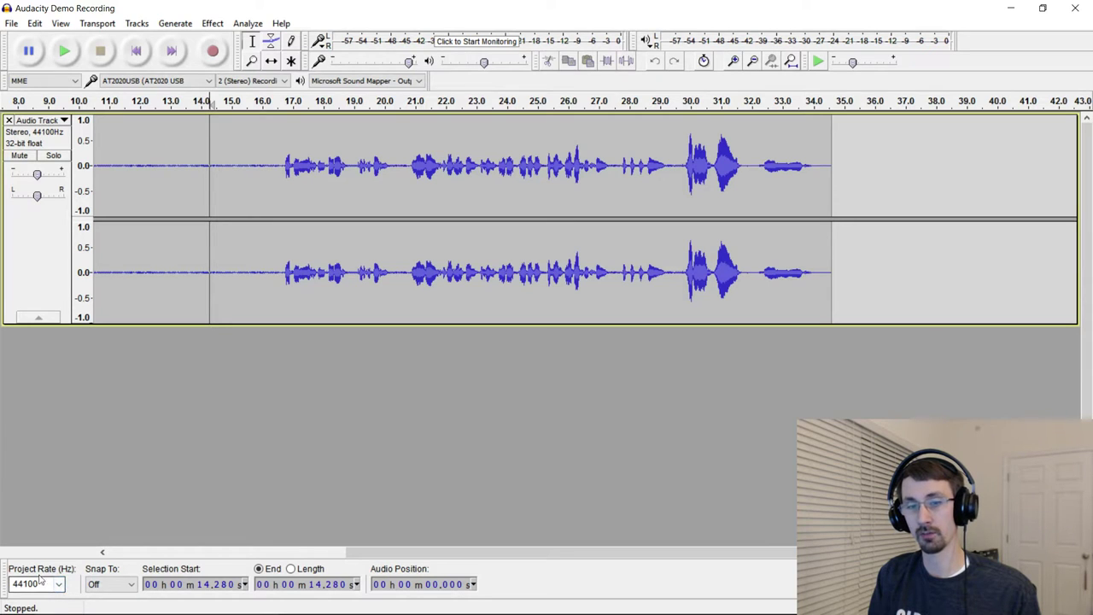
pyautogui.click(59, 586)
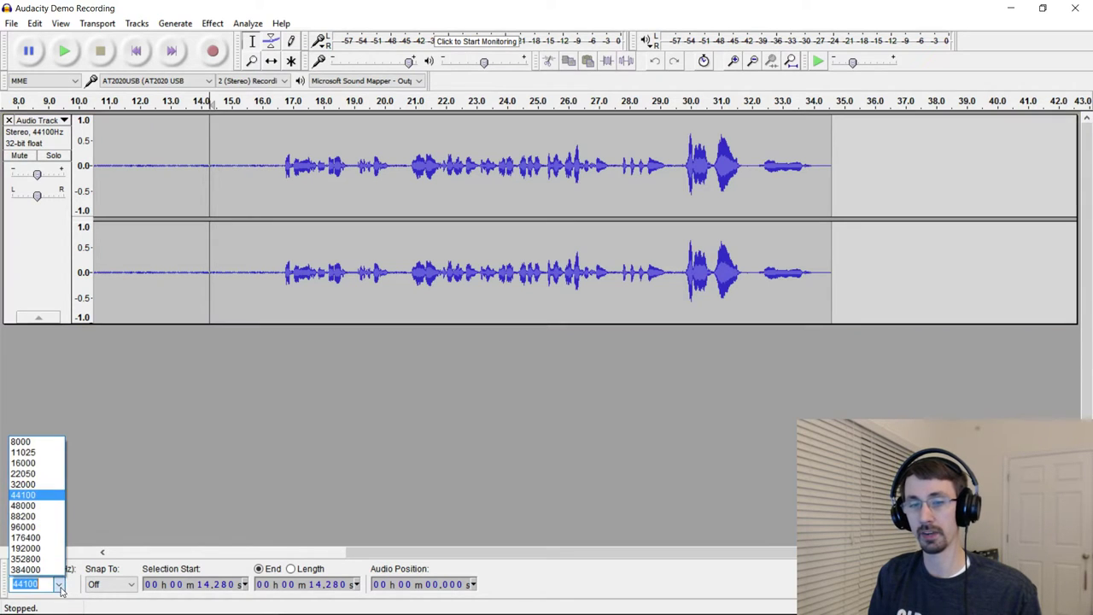
pyautogui.click(174, 471)
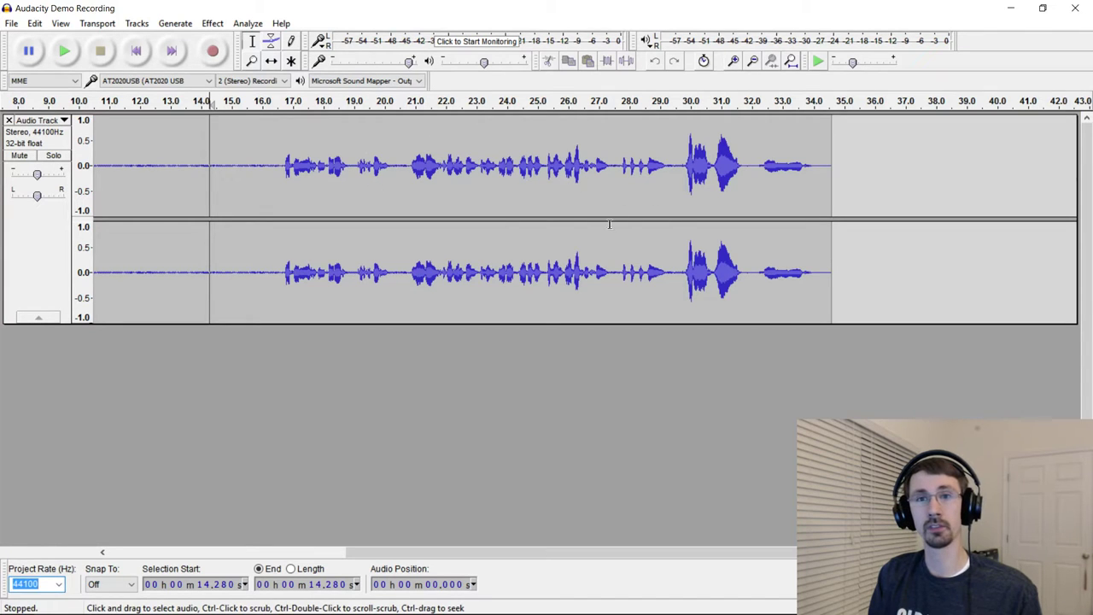
# - In Export Audio, confirm the file type is WAV (Microsoft) signed 16-bit PCM
pyautogui.click(8, 23)
pyautogui.click(67, 218)
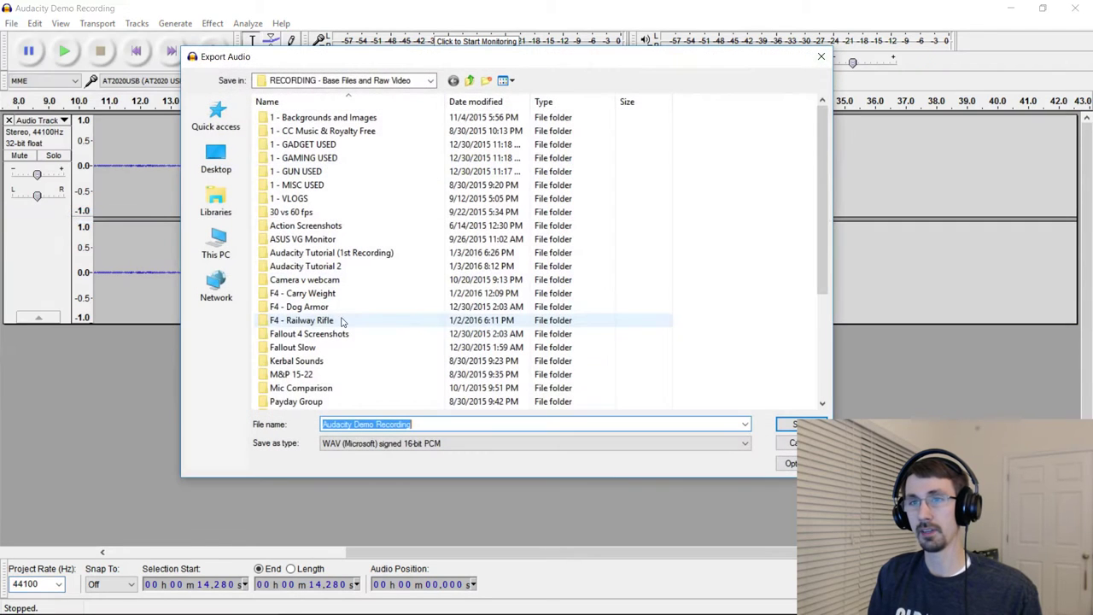
pyautogui.click(408, 444)
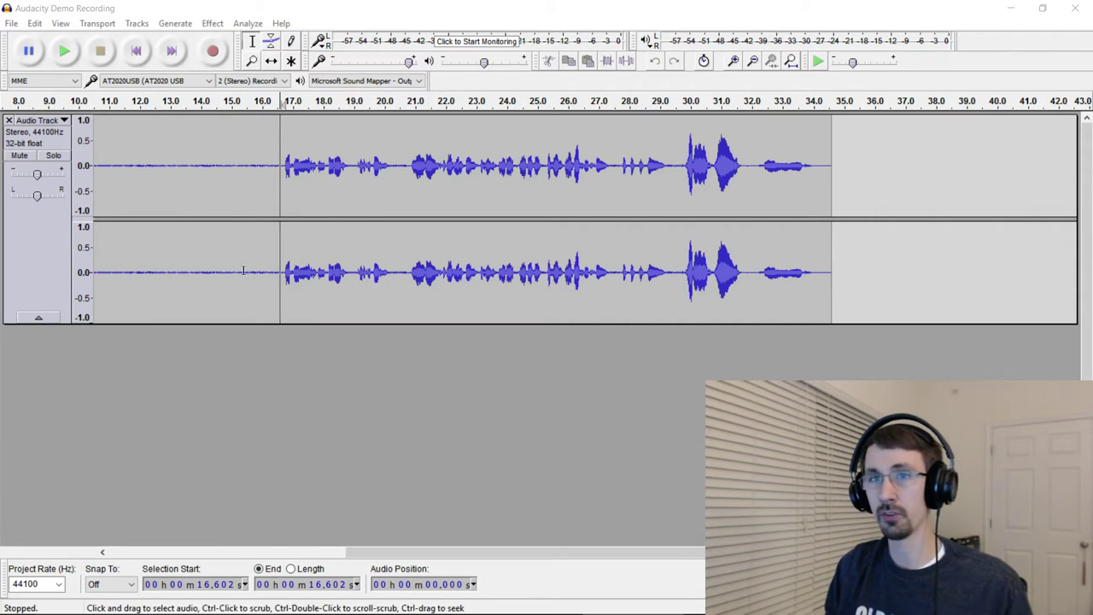
# - Place the cursor near 17.6 s and scroll back to show the track's silent start
pyautogui.click(312, 187)
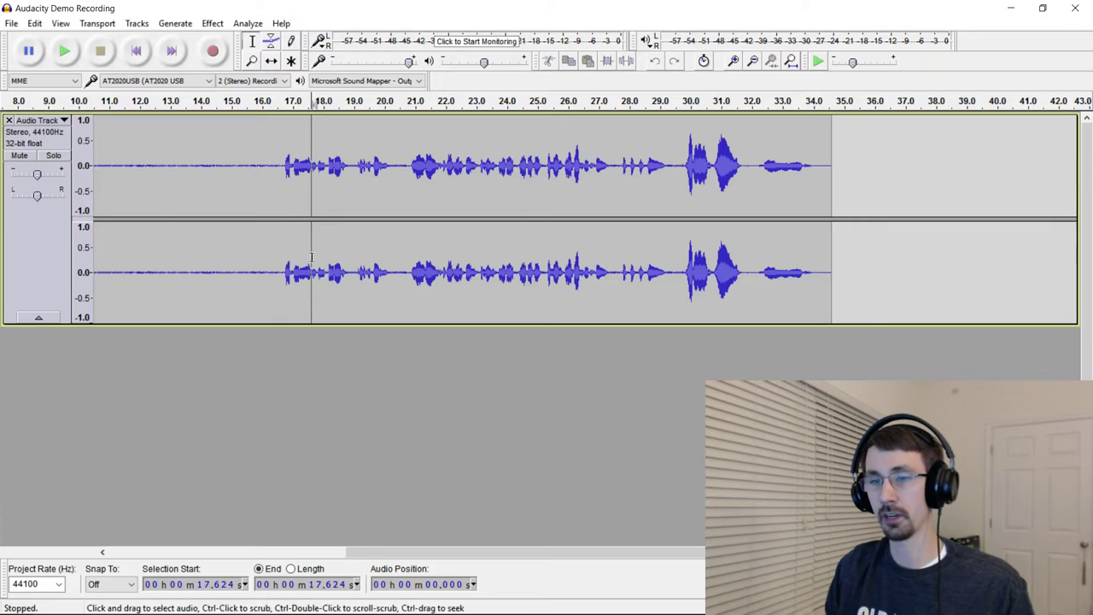
pyautogui.moveTo(405, 551); pyautogui.dragTo(77, 571)
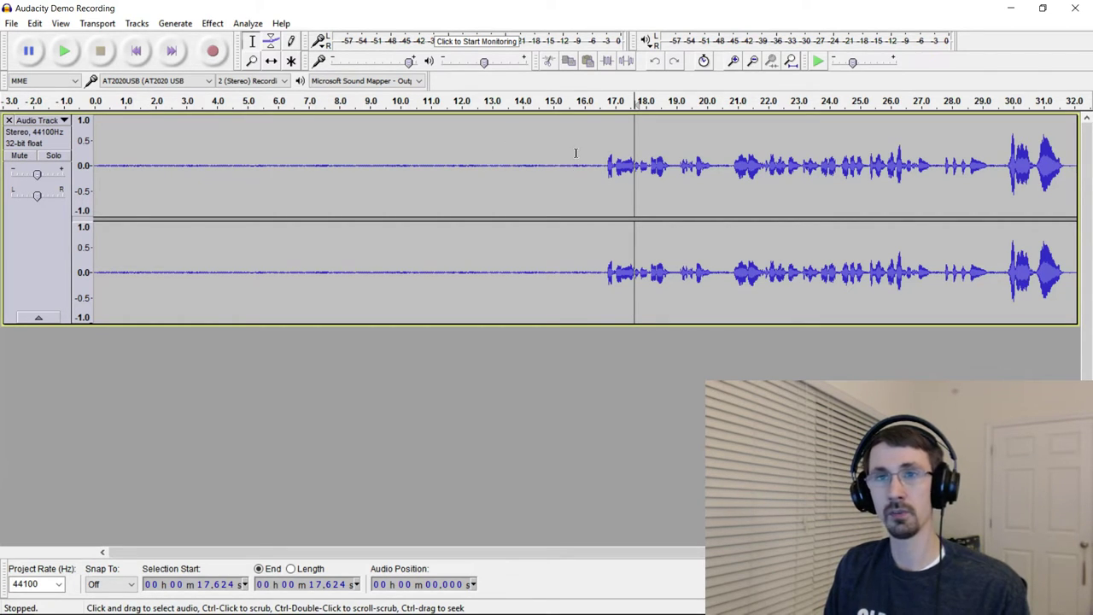
# - Select the silence from about 2 s to 15.7 s and capture it as the noise profile
pyautogui.moveTo(575, 153); pyautogui.dragTo(154, 161)
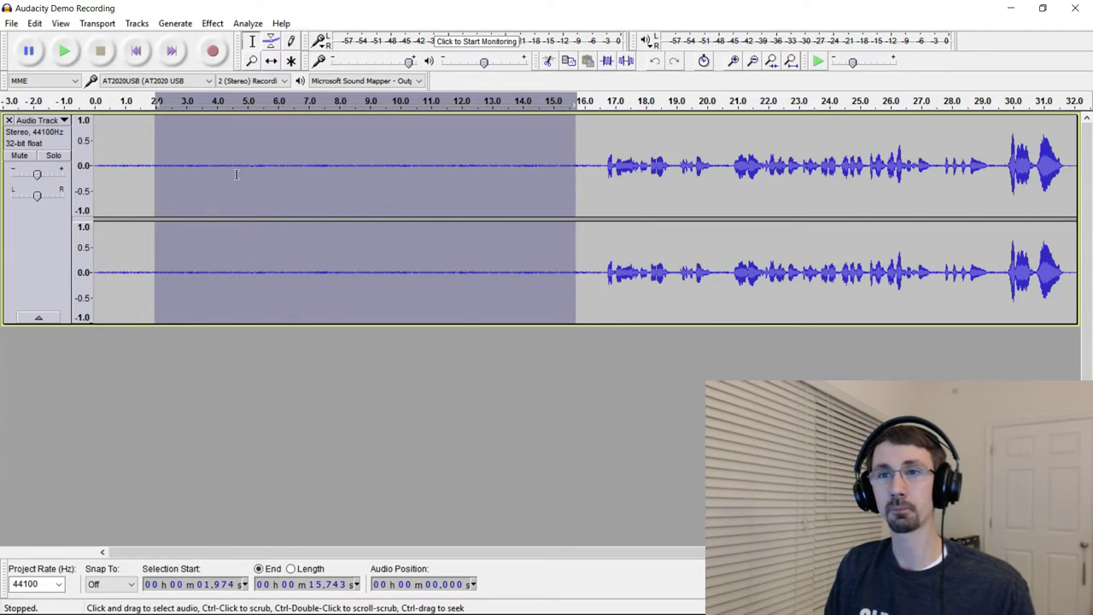
pyautogui.click(213, 23)
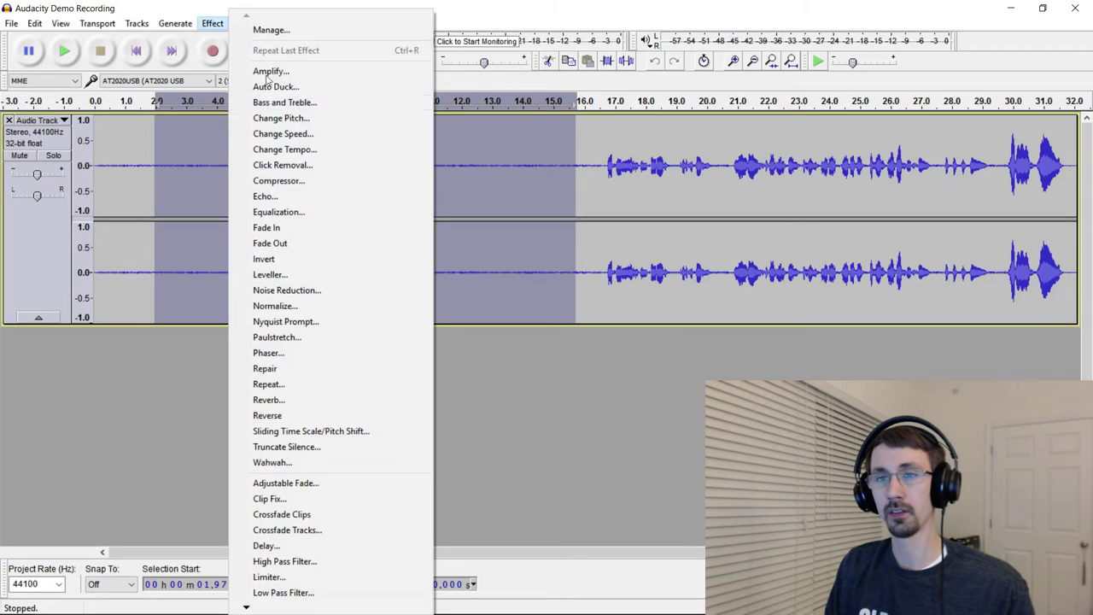
pyautogui.click(336, 294)
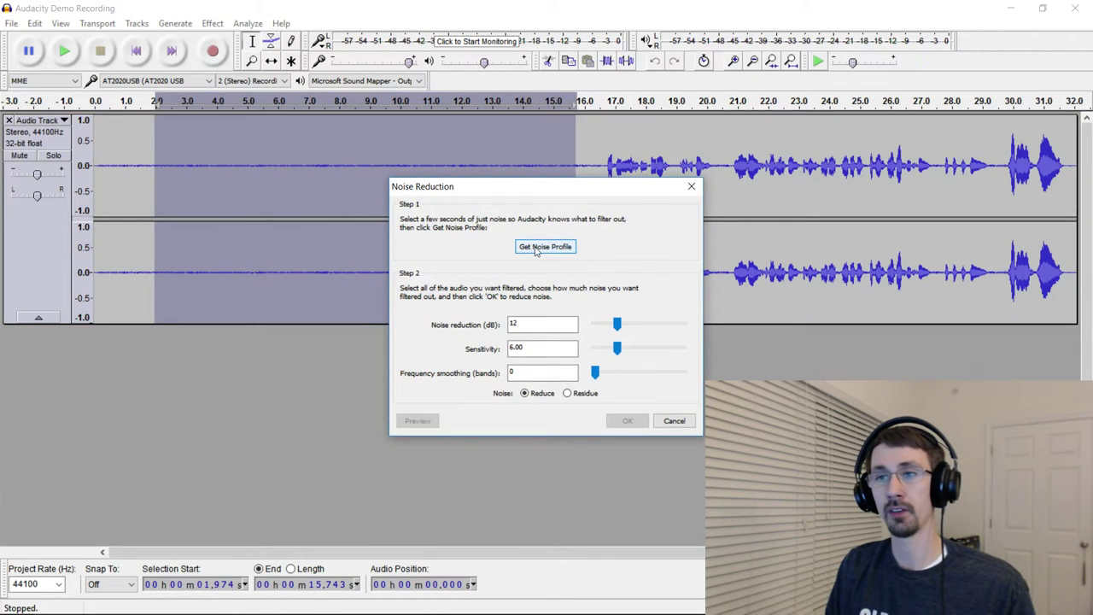
pyautogui.click(545, 246)
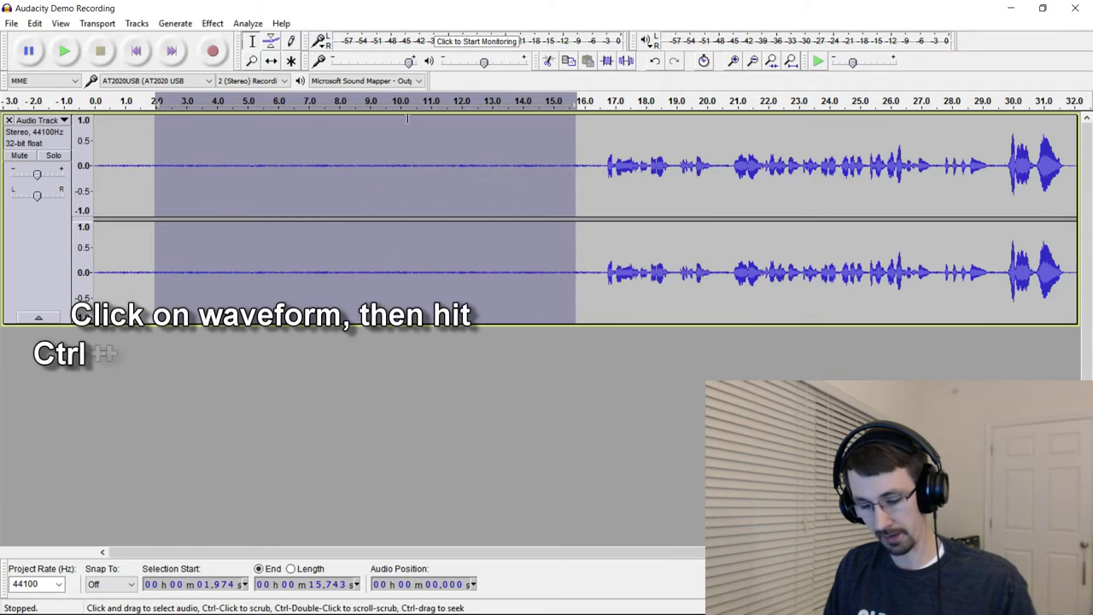
# - Run Noise Reduction on the full track at 12 dB, sensitivity 6.00, smoothing 0
pyautogui.click(372, 175)
pyautogui.hotkey('ctrl', 'a')
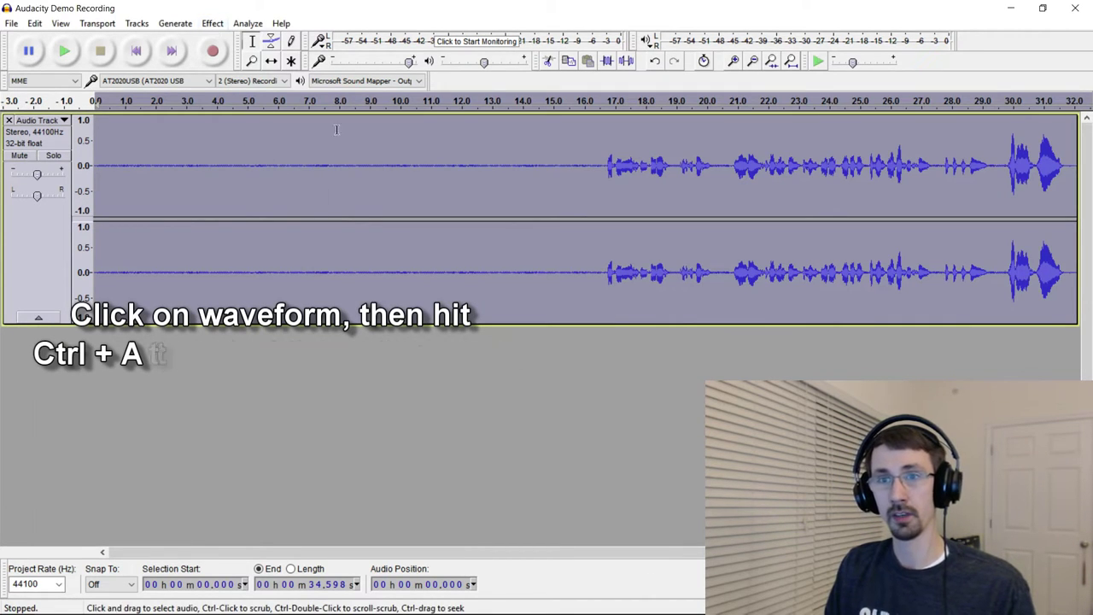
pyautogui.click(213, 24)
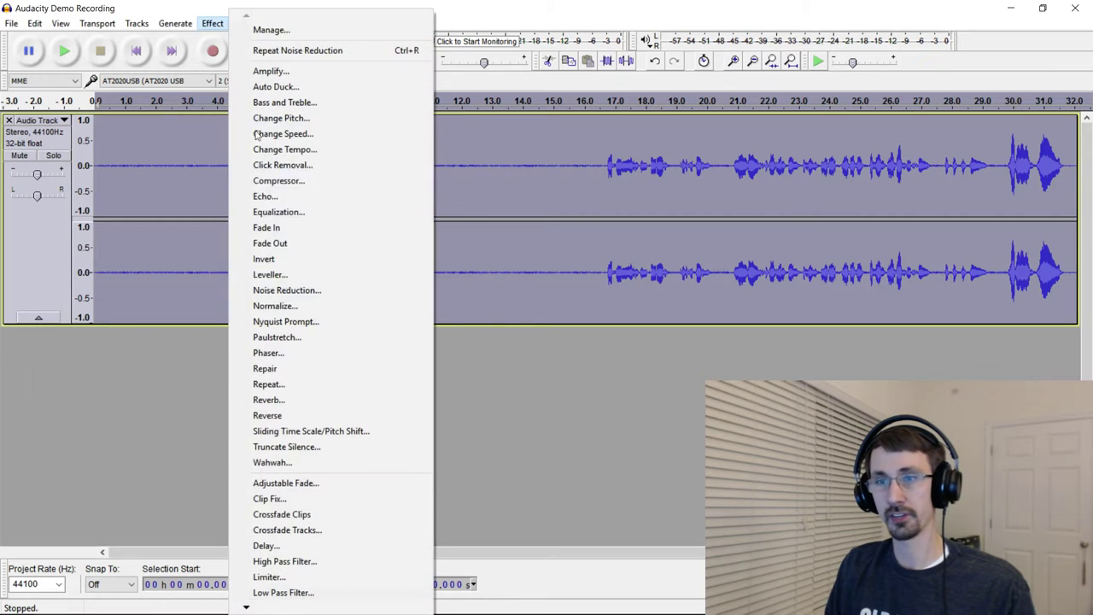
pyautogui.click(290, 290)
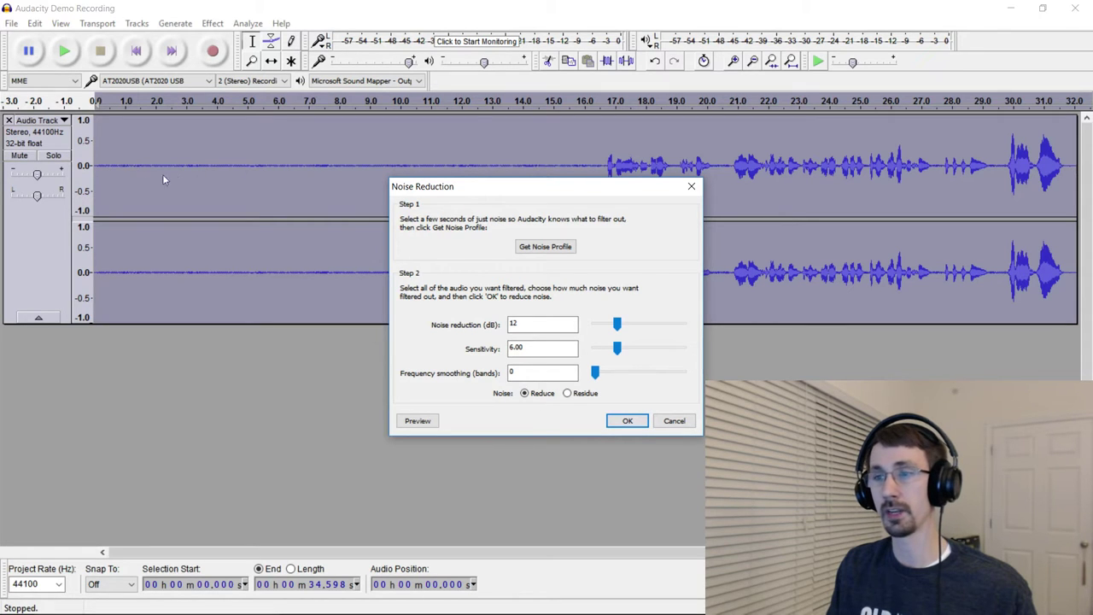
pyautogui.click(633, 424)
pyautogui.click(229, 187)
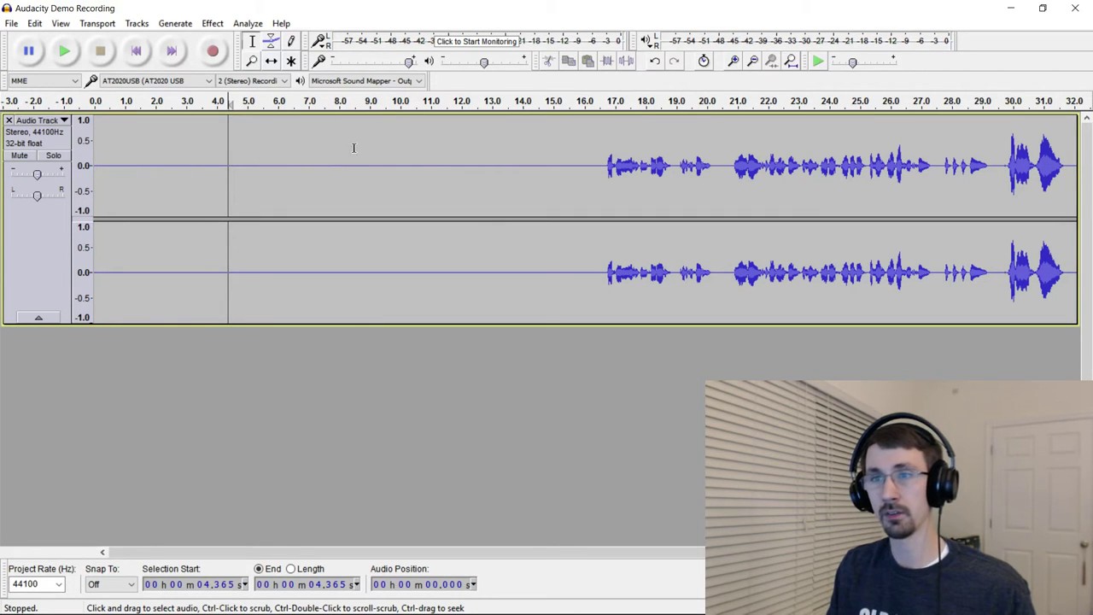
# - Listen to the cleaned audio starting at 29.42 s
pyautogui.hotkey('ctrl', 'a')
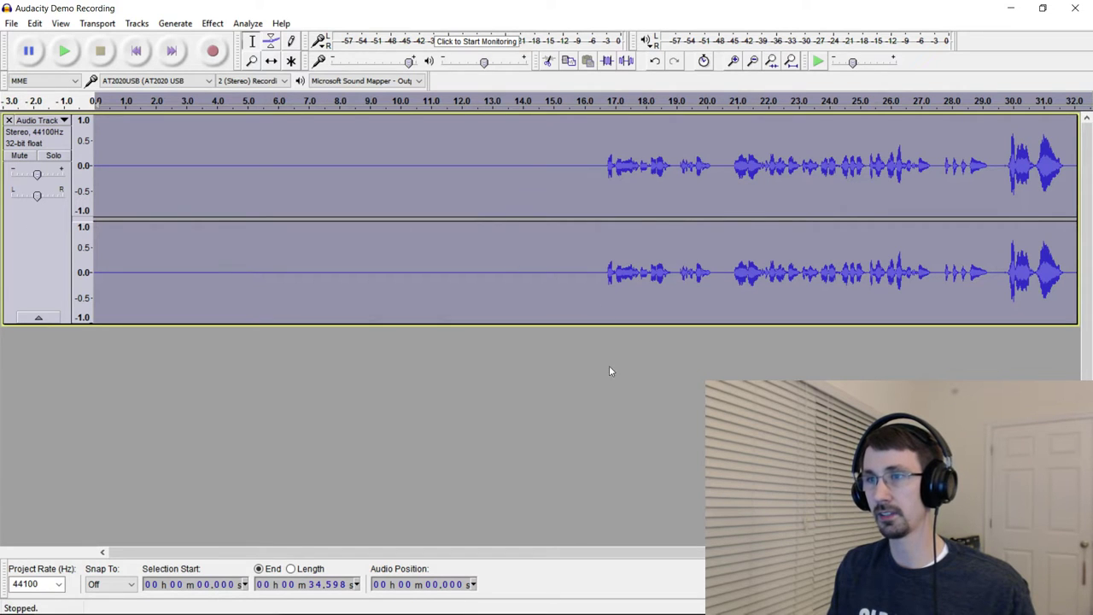
pyautogui.moveTo(562, 554); pyautogui.dragTo(749, 553)
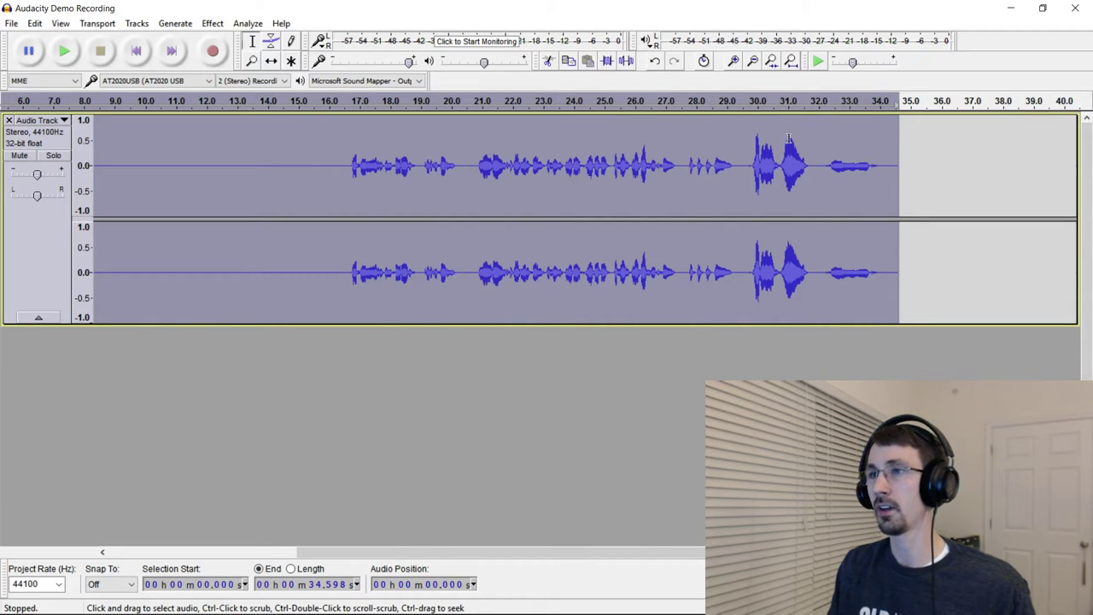
pyautogui.click(740, 137)
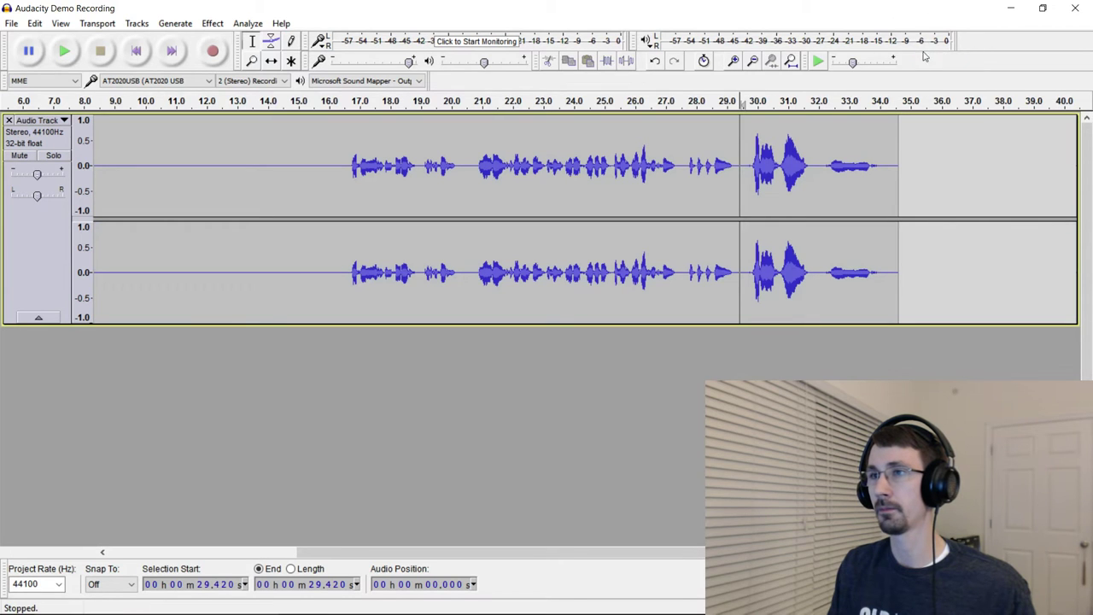
pyautogui.press('space')
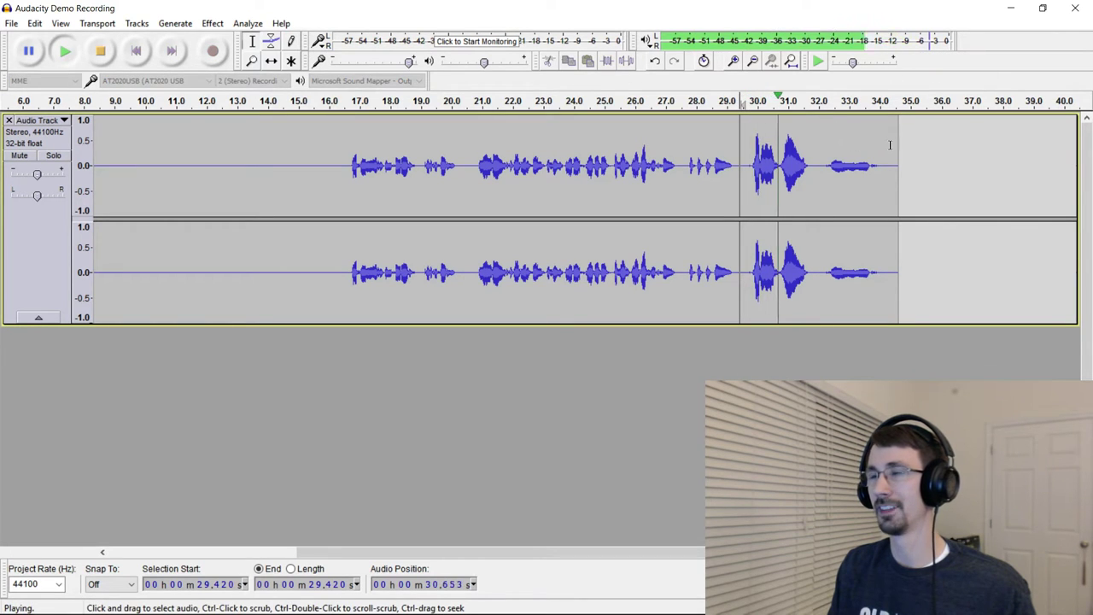
pyautogui.press('space')
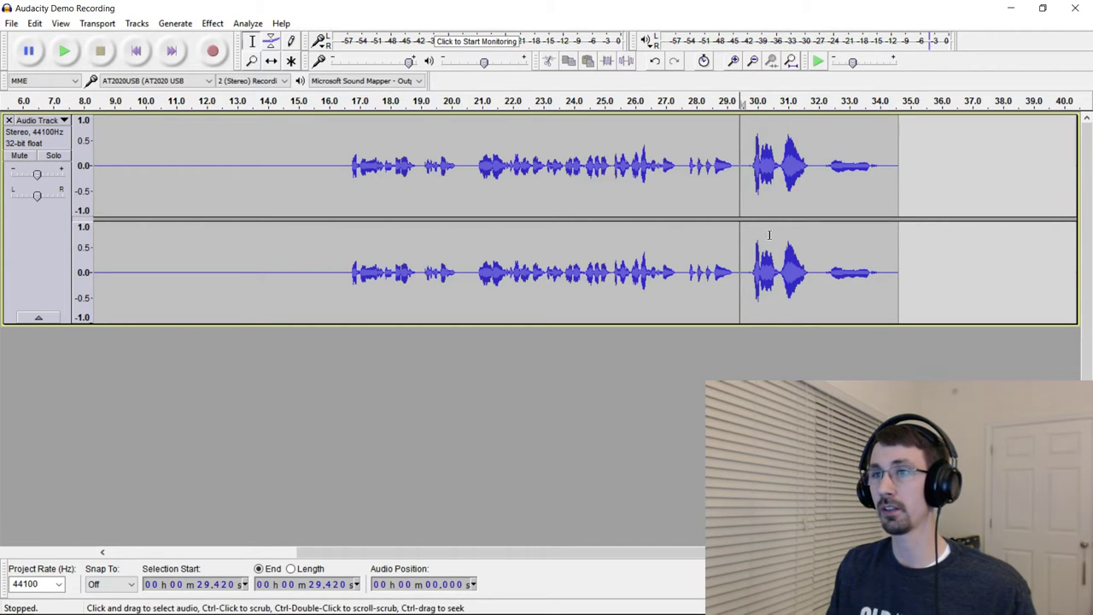
# - Select the whole recording and open Normalize, set to -2.0 dB peak with DC offset removal
pyautogui.click(337, 150)
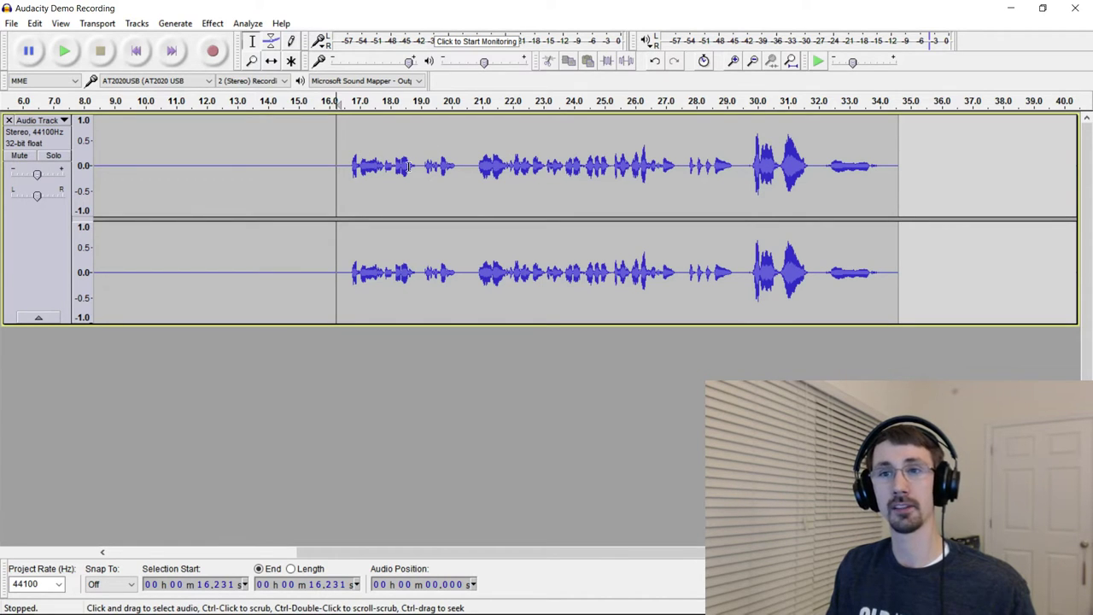
pyautogui.hotkey('ctrl', 'a')
pyautogui.click(212, 23)
pyautogui.click(275, 306)
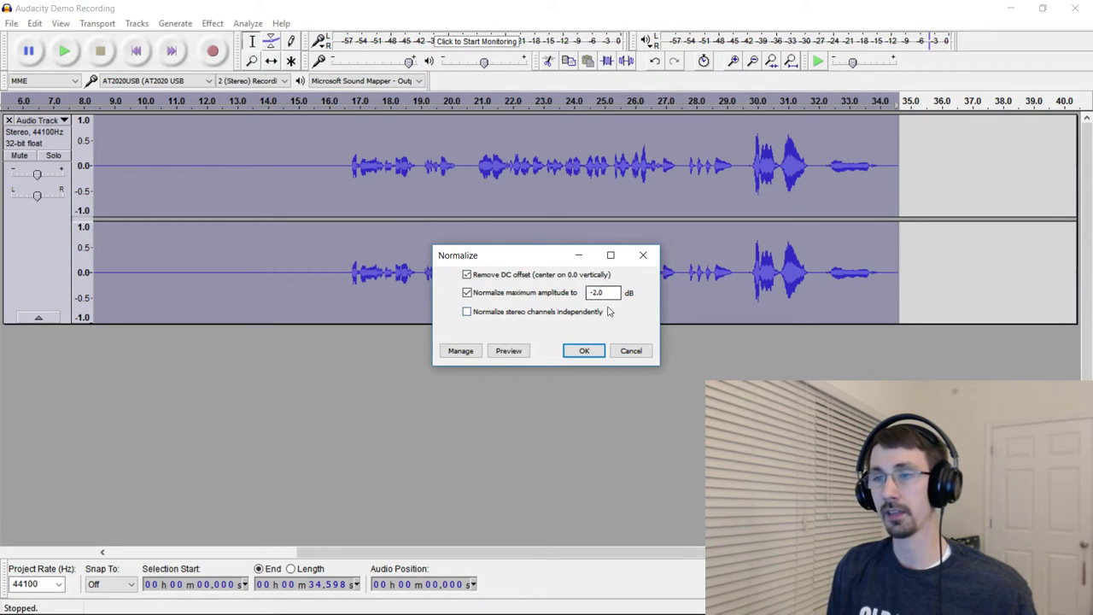
# - Apply Normalize at -2.0 dB, undoing and redoing it twice to compare before and after
pyautogui.click(584, 351)
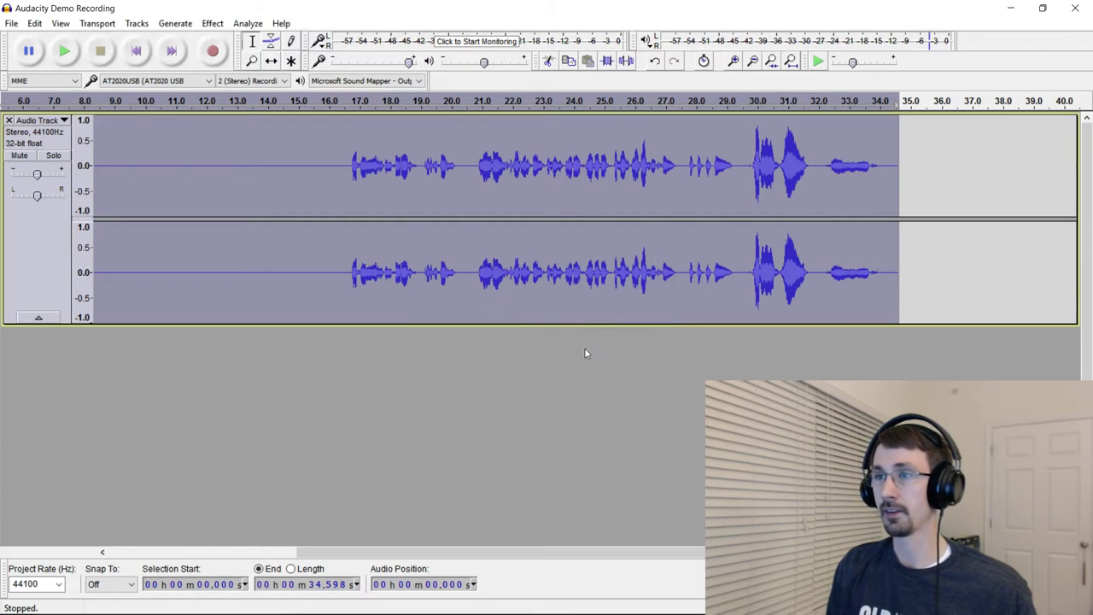
pyautogui.hotkey('ctrl', 'z')
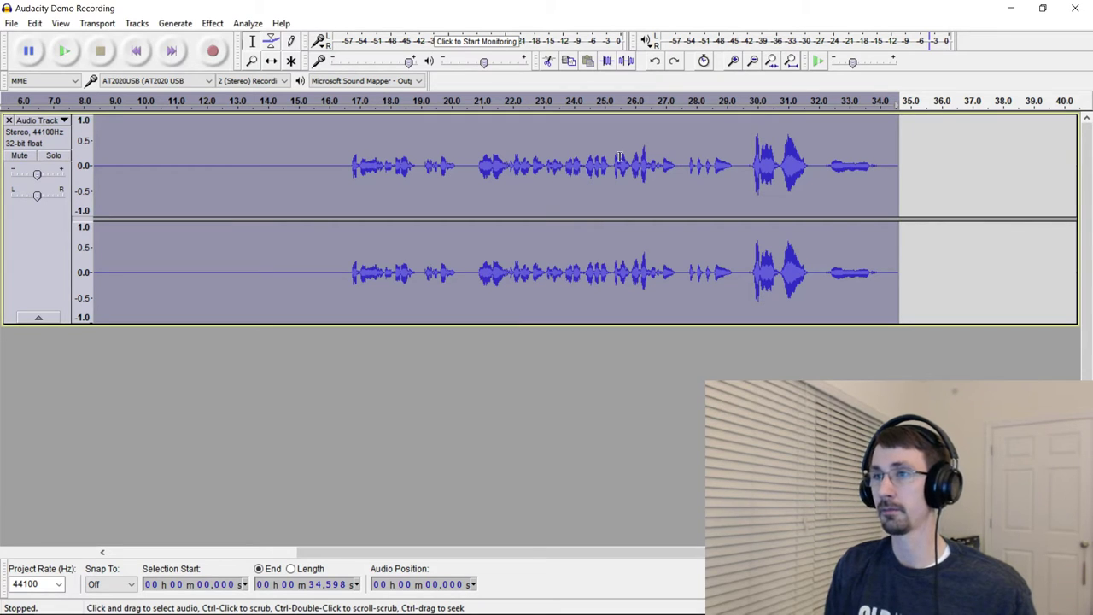
pyautogui.hotkey('ctrl', 'y')
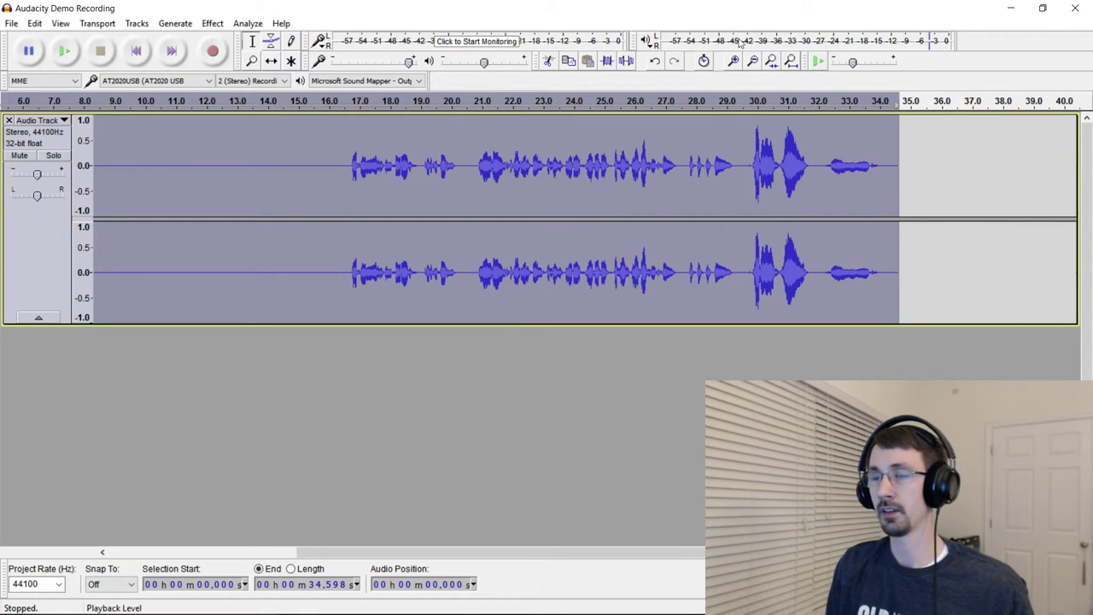
pyautogui.hotkey('ctrl', 'z')
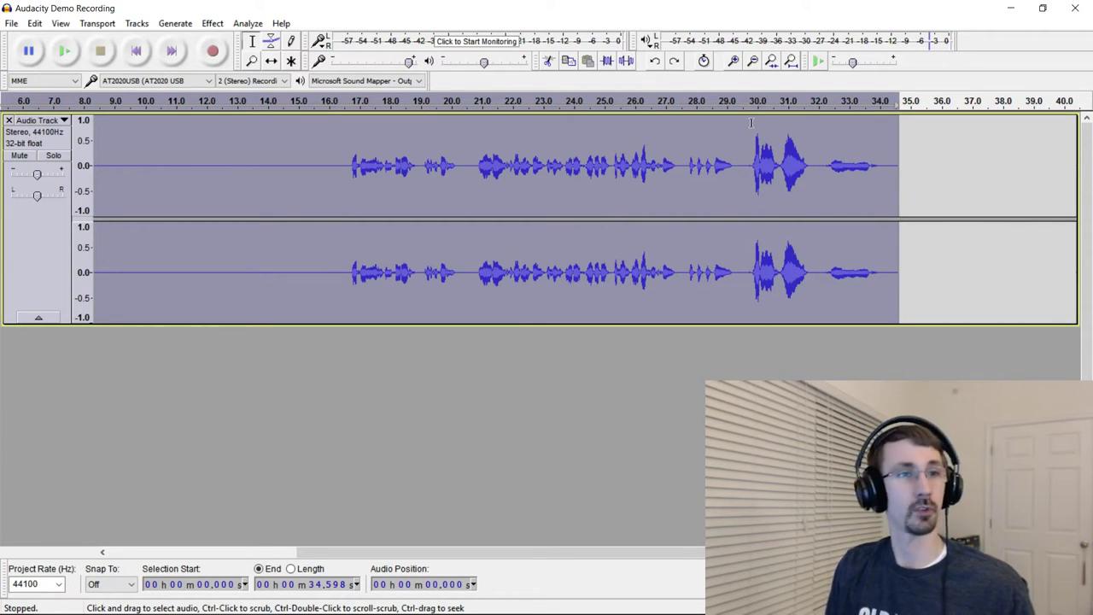
pyautogui.hotkey('ctrl', 'y')
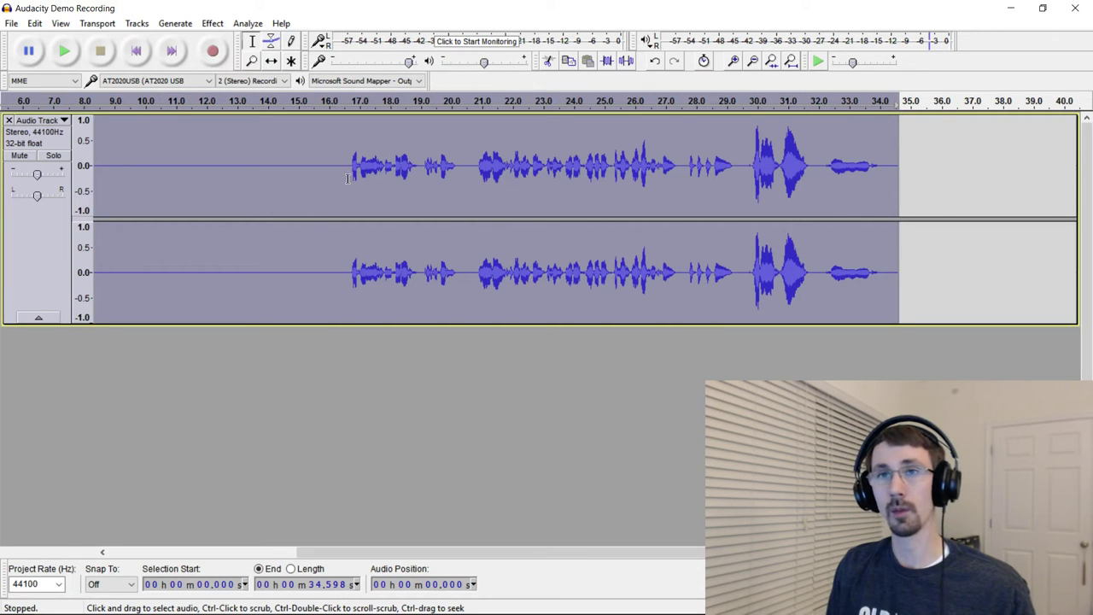
# - Run Compressor at -12 dB threshold, 2:1 ratio, -40 dB noise floor, with make-up gain
pyautogui.click(212, 23)
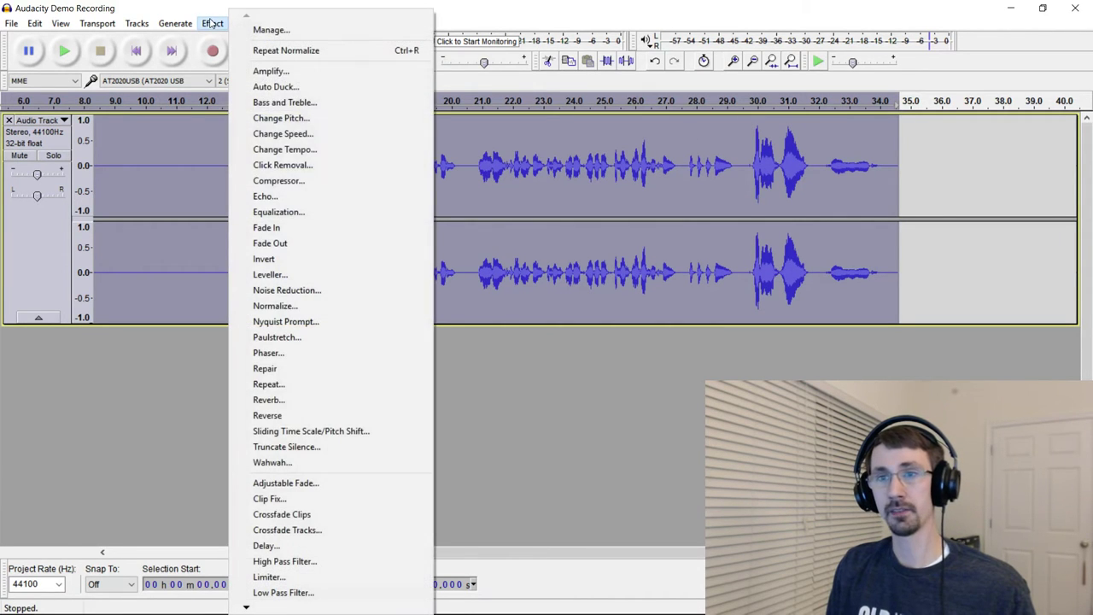
pyautogui.click(274, 182)
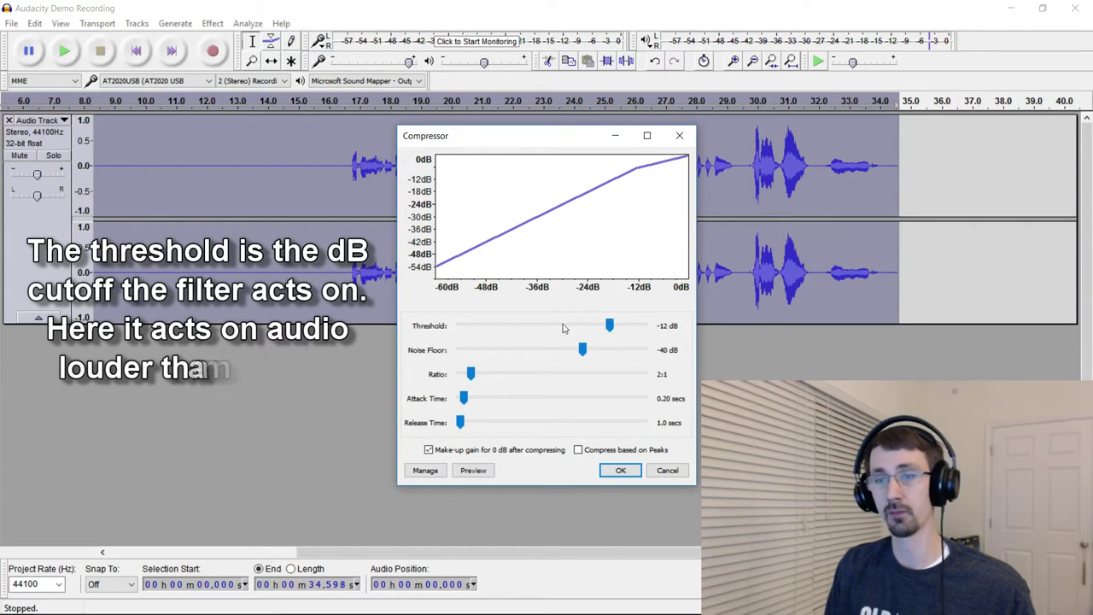
pyautogui.click(621, 471)
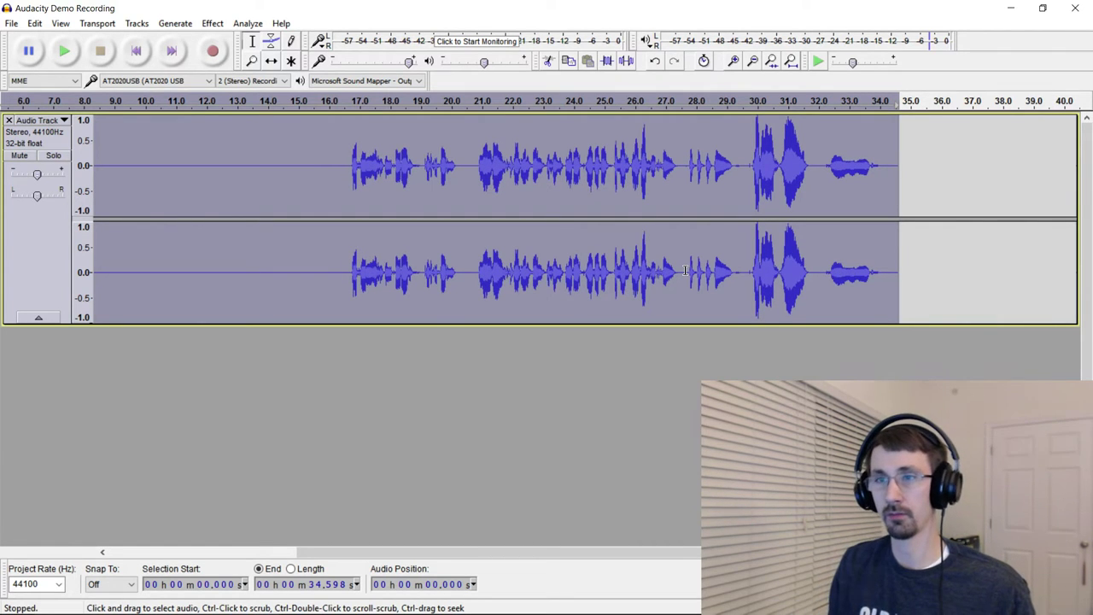
# - Select the whole recording and apply Equalization using the Treble Boost 5dB preset curve
pyautogui.click(417, 130)
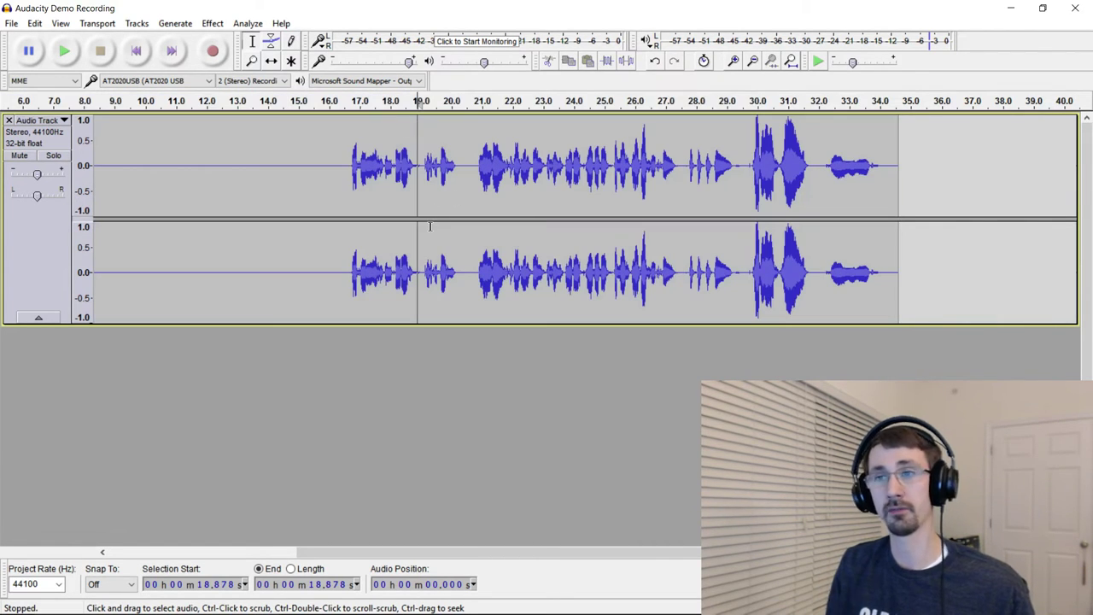
pyautogui.hotkey('ctrl', 'a')
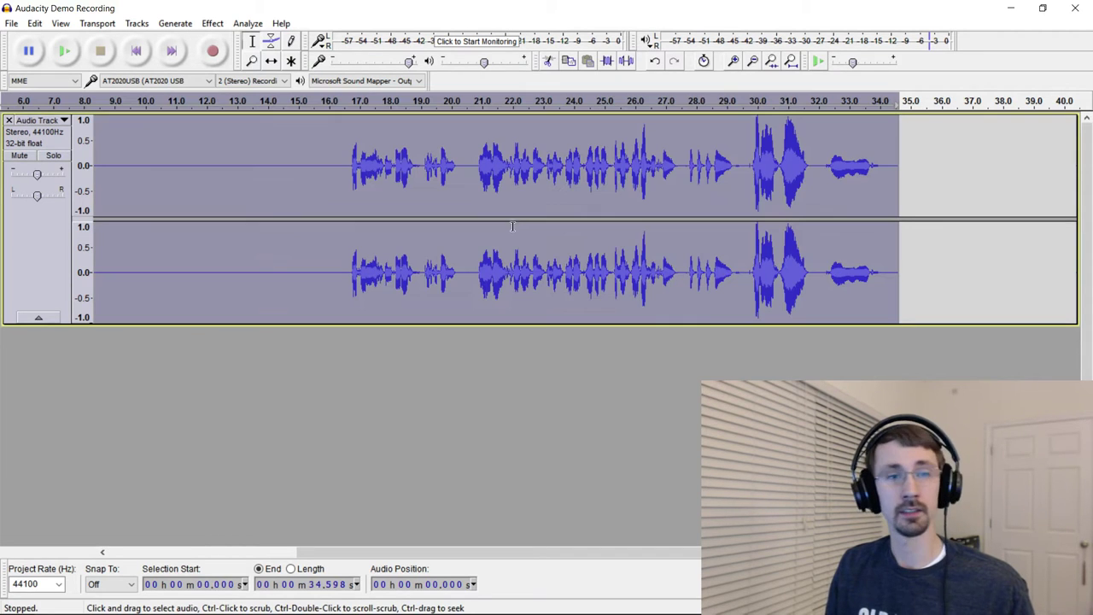
pyautogui.click(213, 23)
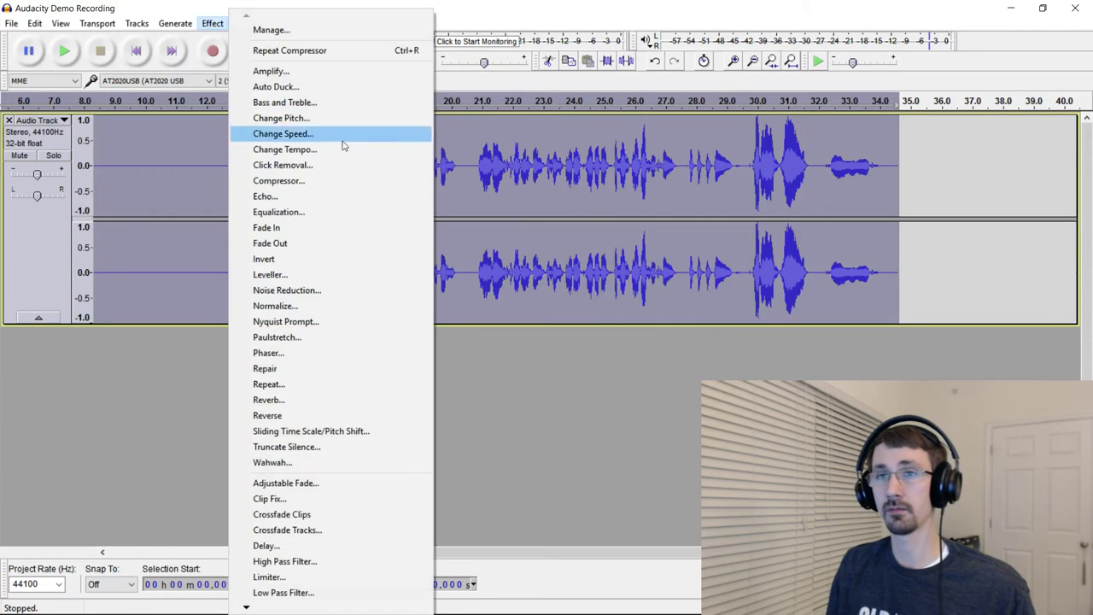
pyautogui.click(303, 213)
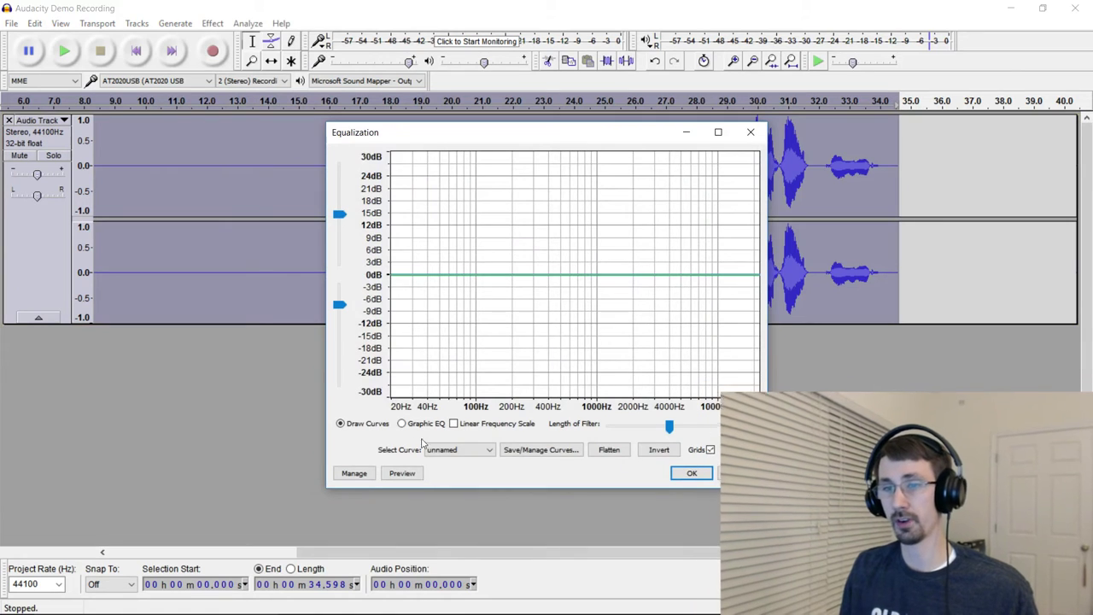
pyautogui.click(452, 450)
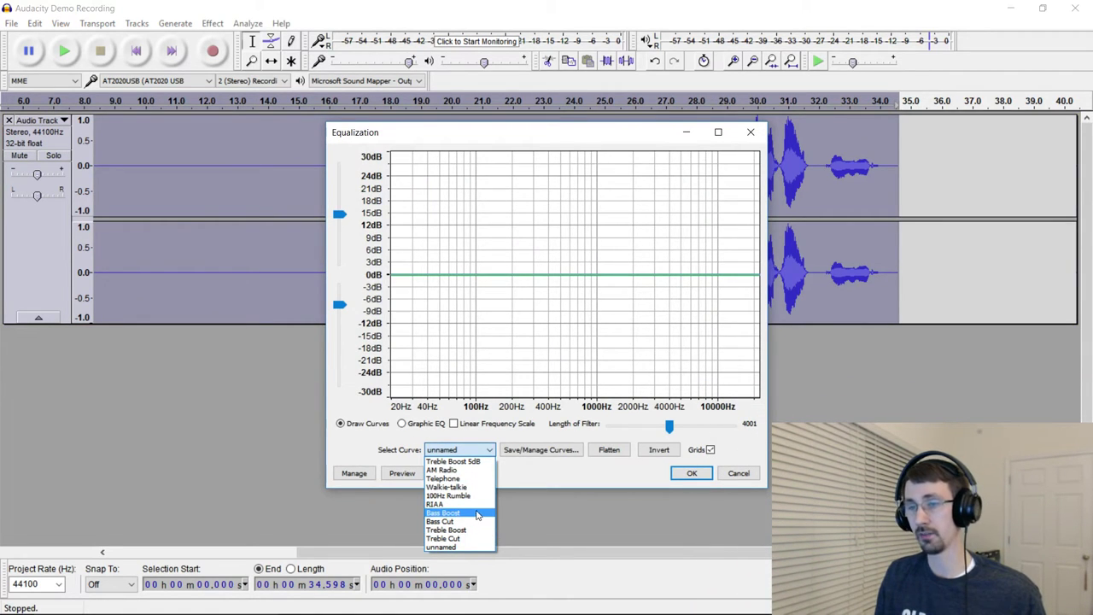
pyautogui.click(478, 462)
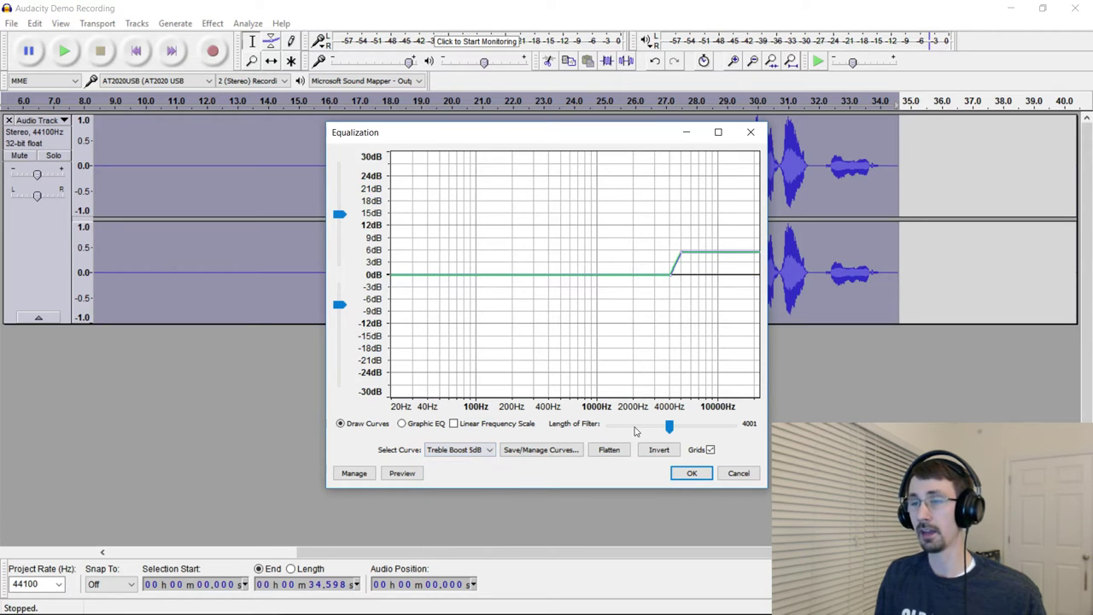
pyautogui.click(691, 474)
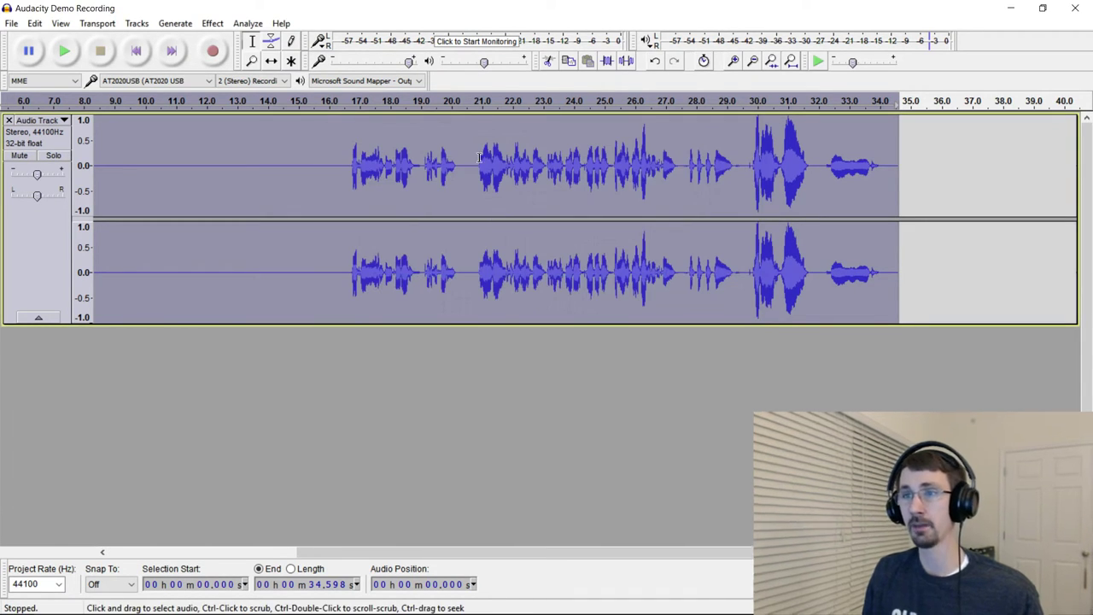
# - Play back the processed recording from about 20.8 s to listen to the result
pyautogui.keyDown('ctrl'); pyautogui.scroll(1, 589, 212); pyautogui.keyUp('ctrl')
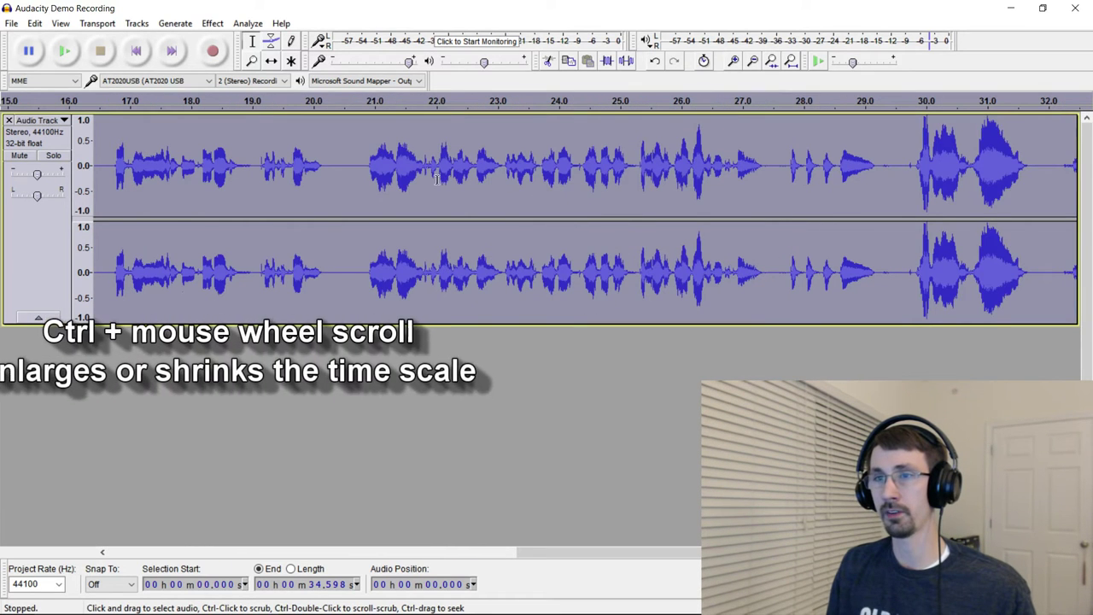
pyautogui.click(346, 167)
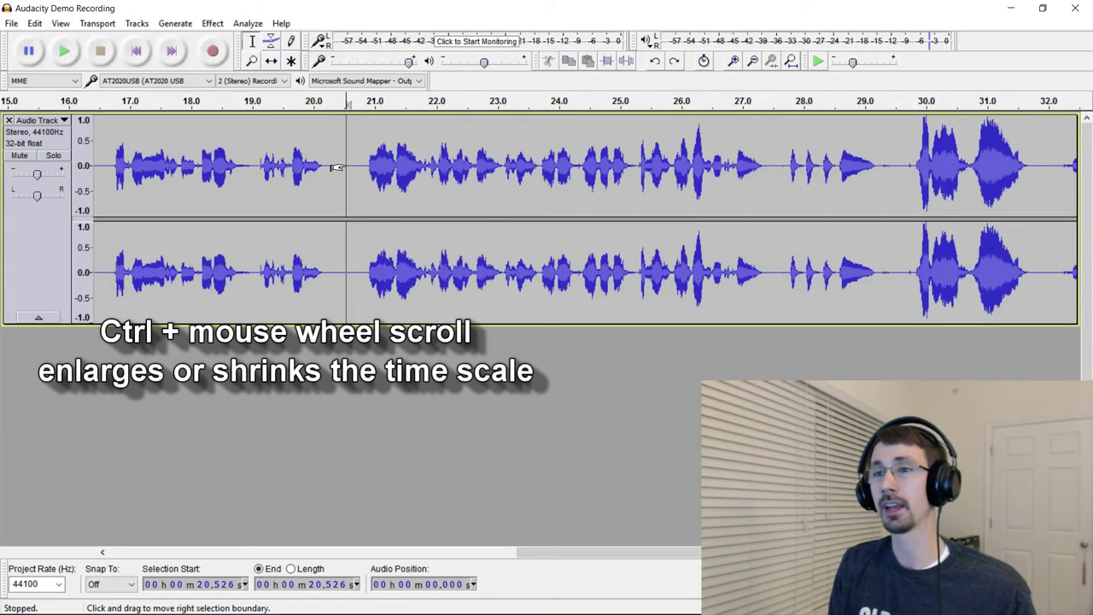
pyautogui.hotkey('ctrl', 'a')
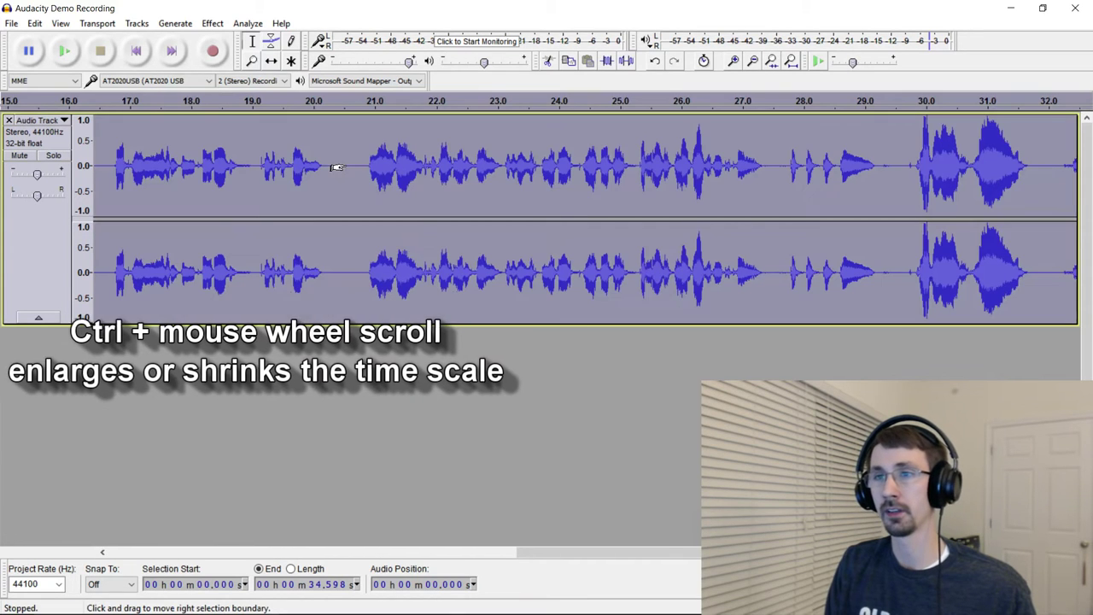
pyautogui.click(364, 170)
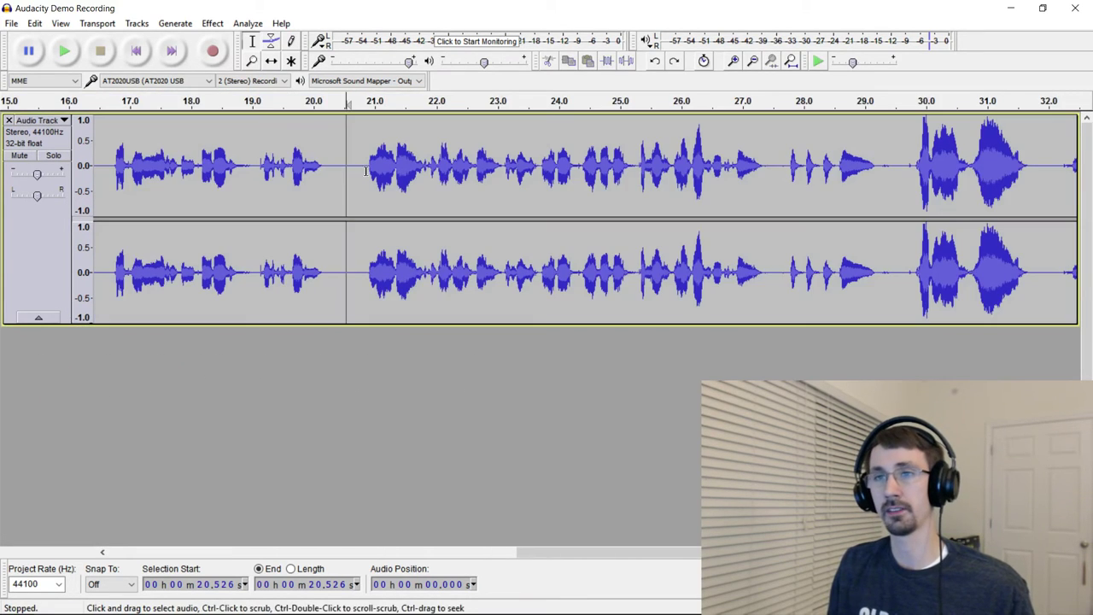
pyautogui.press('space')
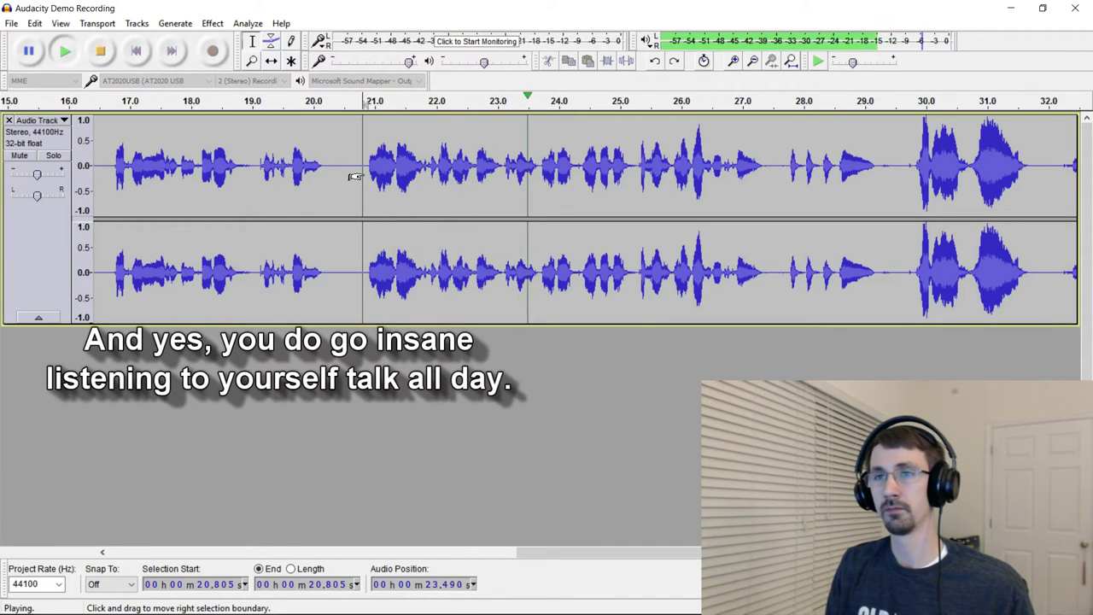
pyautogui.press('space')
pyautogui.hotkey('ctrl', 'a')
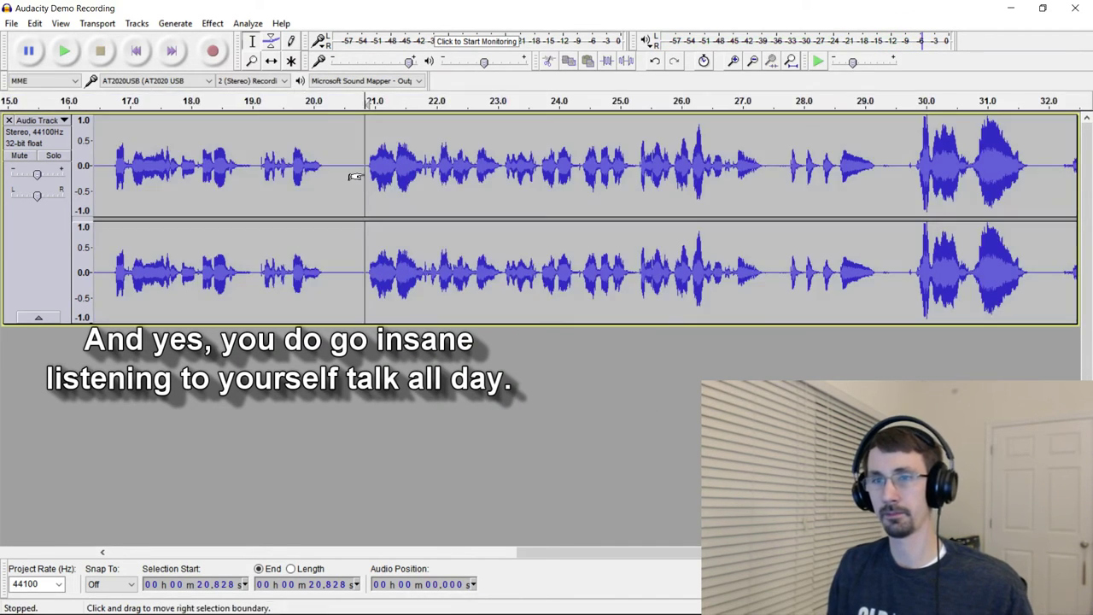
pyautogui.press('space')
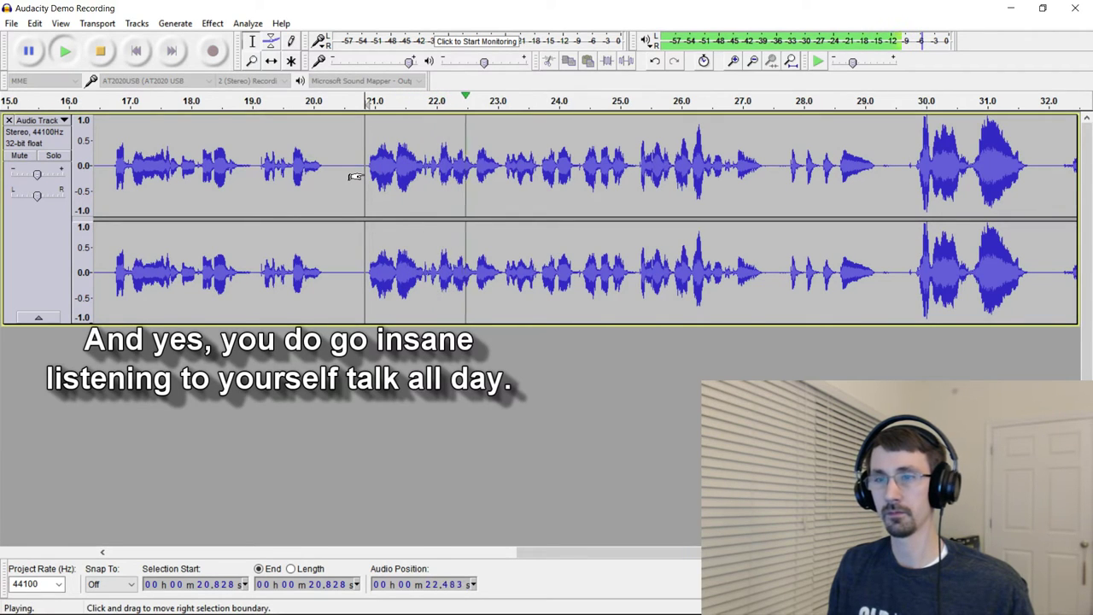
pyautogui.press('space')
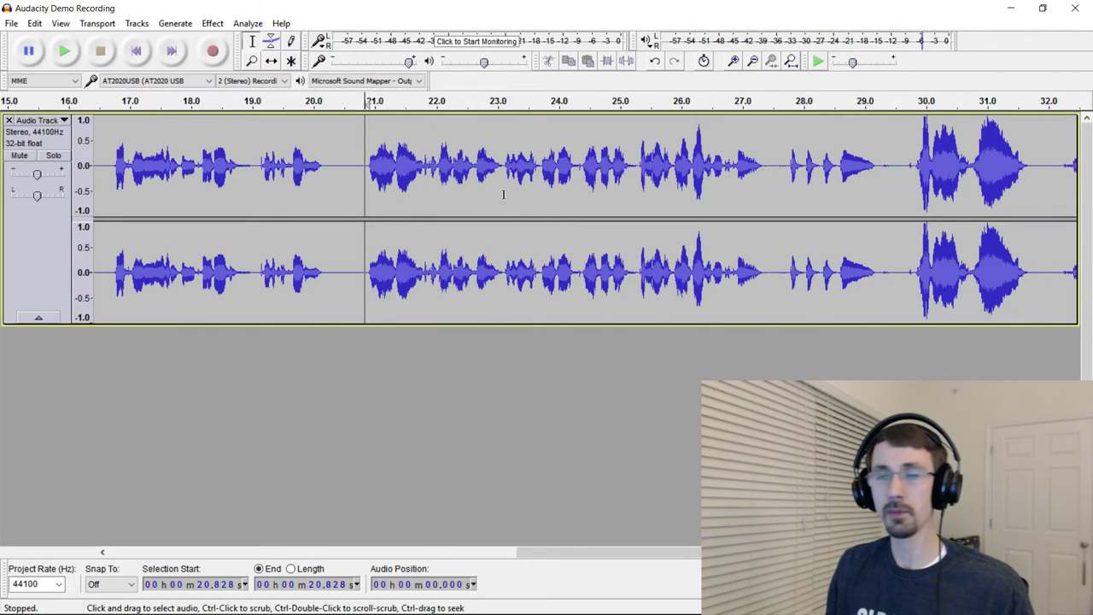
# - Select the whole recording and open Equalization, showing a flat unnamed curve
pyautogui.hotkey('ctrl', 'a')
pyautogui.click(212, 23)
pyautogui.click(299, 213)
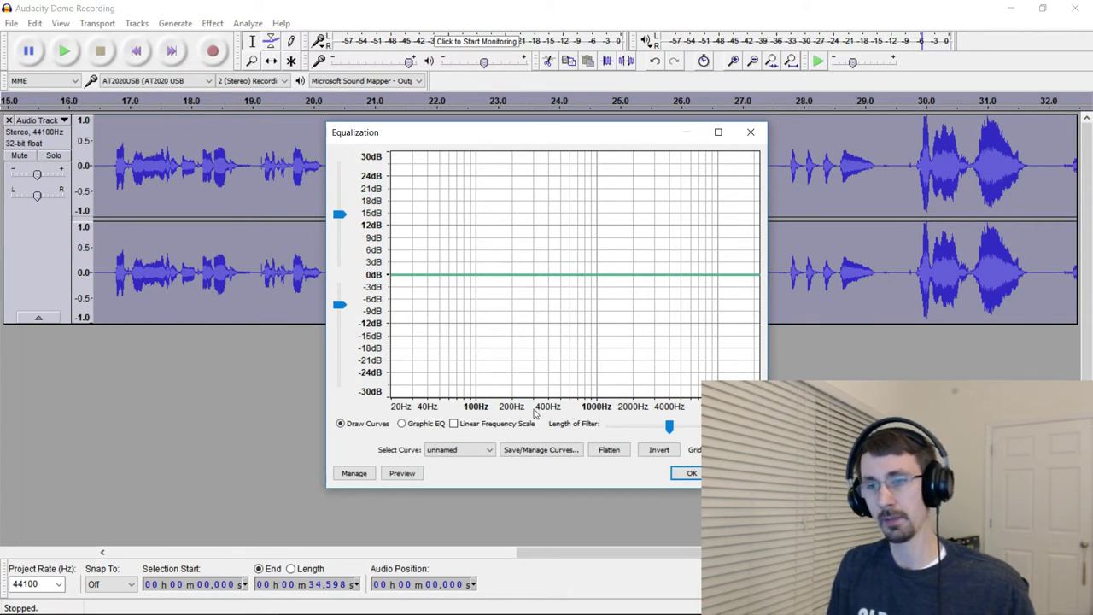
# - Browse the equalization preset curves, then zoom out and play the processed voice from about 16.5 s
pyautogui.click(461, 449)
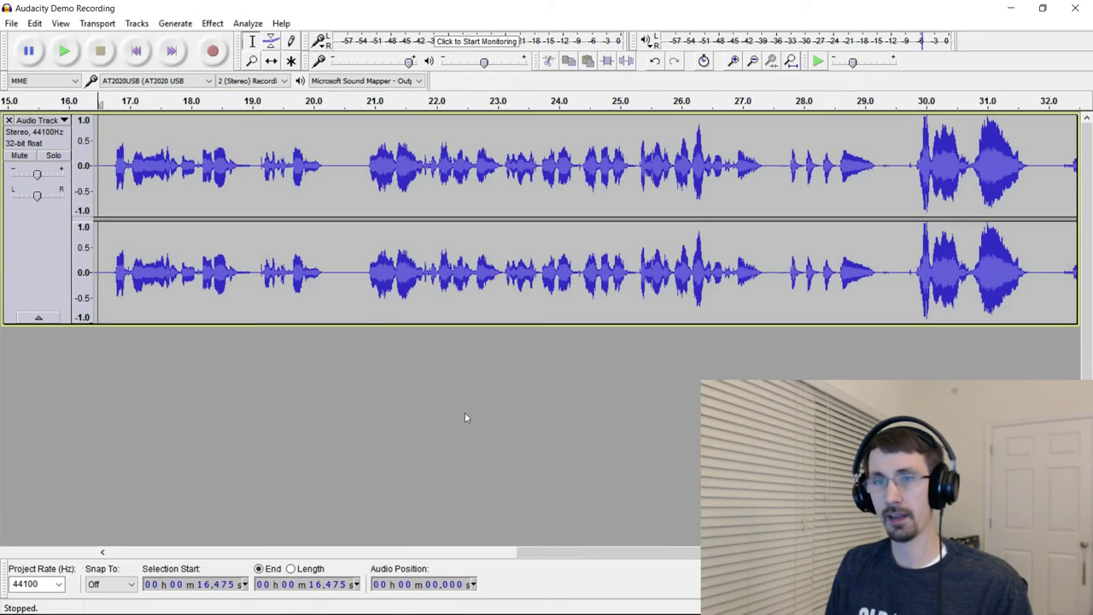
pyautogui.hotkey('ctrl', '3')
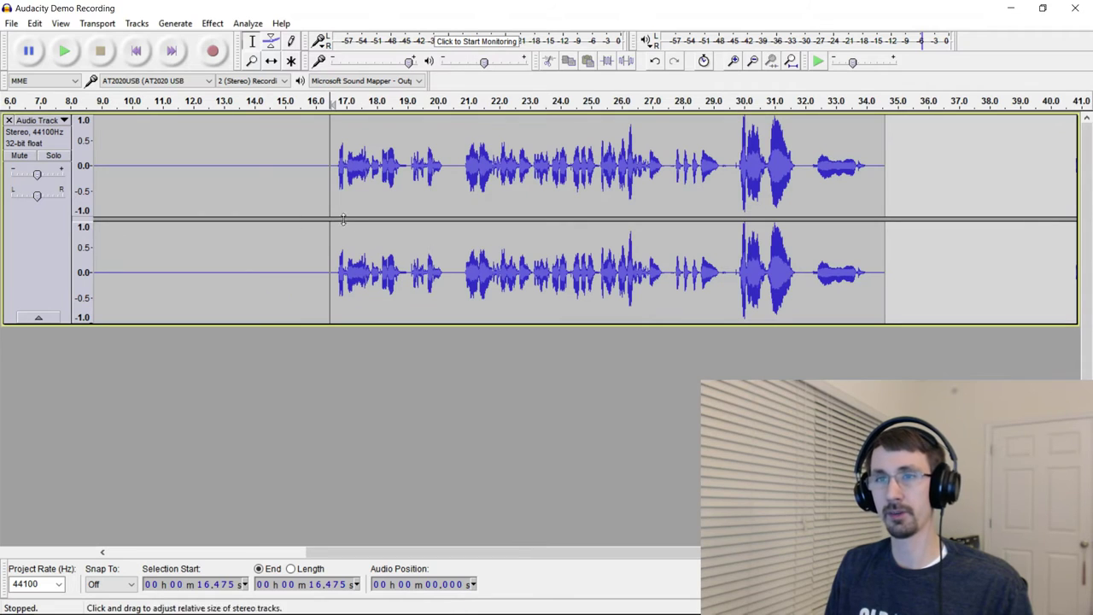
pyautogui.press('space')
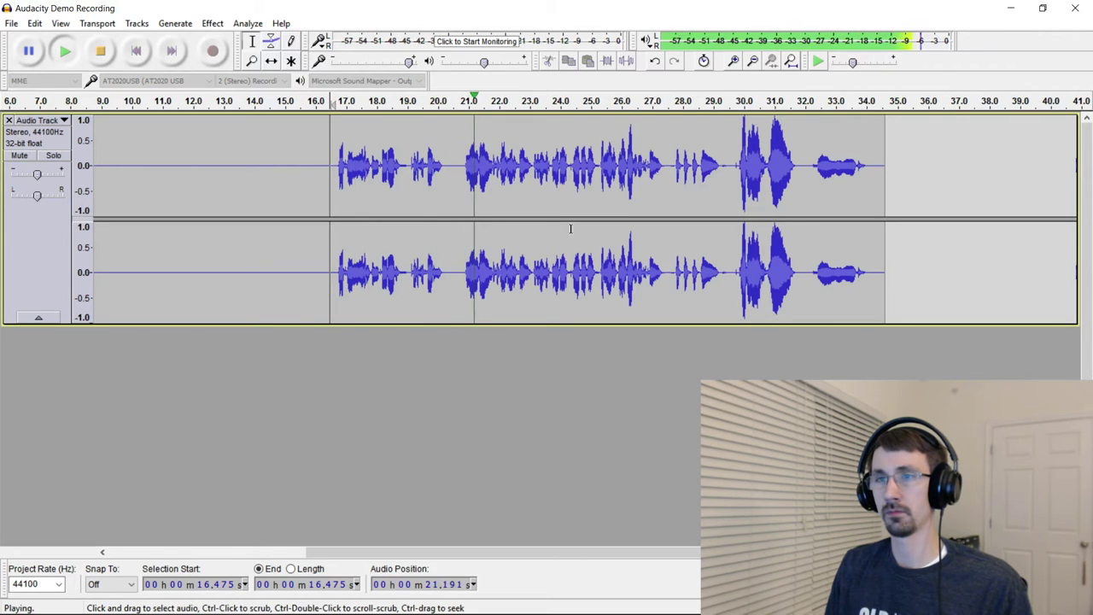
pyautogui.press('space')
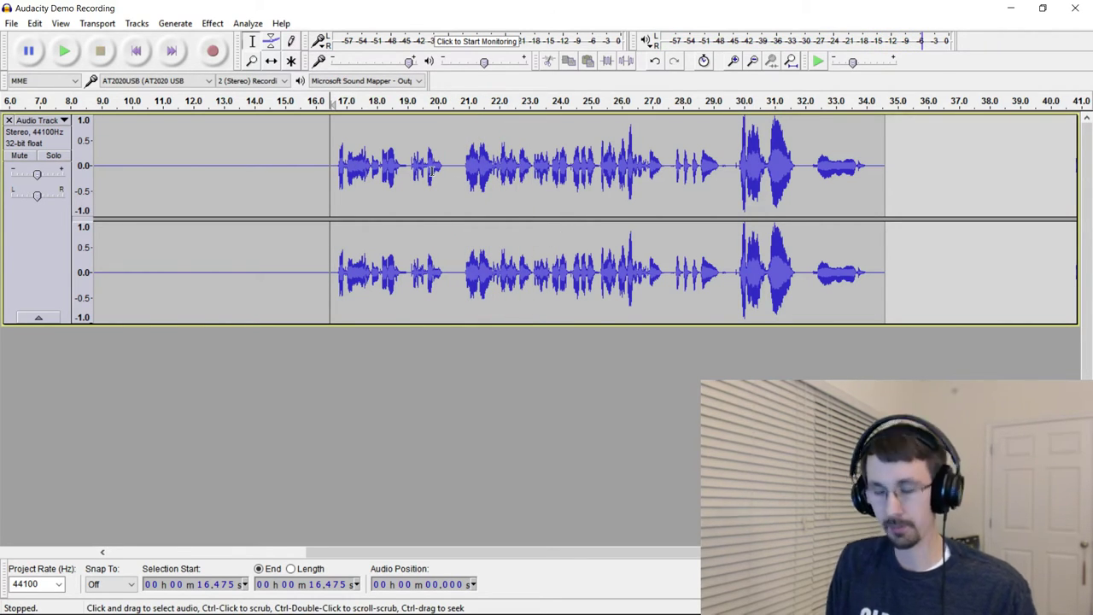
# - Undo the last processing to hear the quieter version from 16.5 s, then redo it
pyautogui.hotkey('ctrl', 'z')
pyautogui.hotkey('ctrl', 'z')
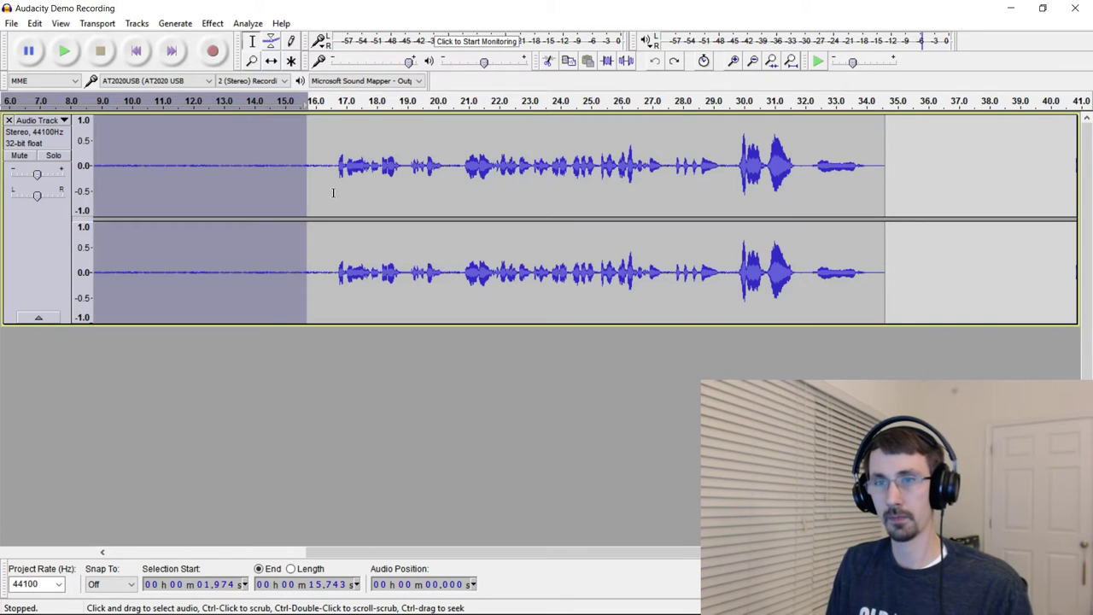
pyautogui.hotkey('ctrl', 'a')
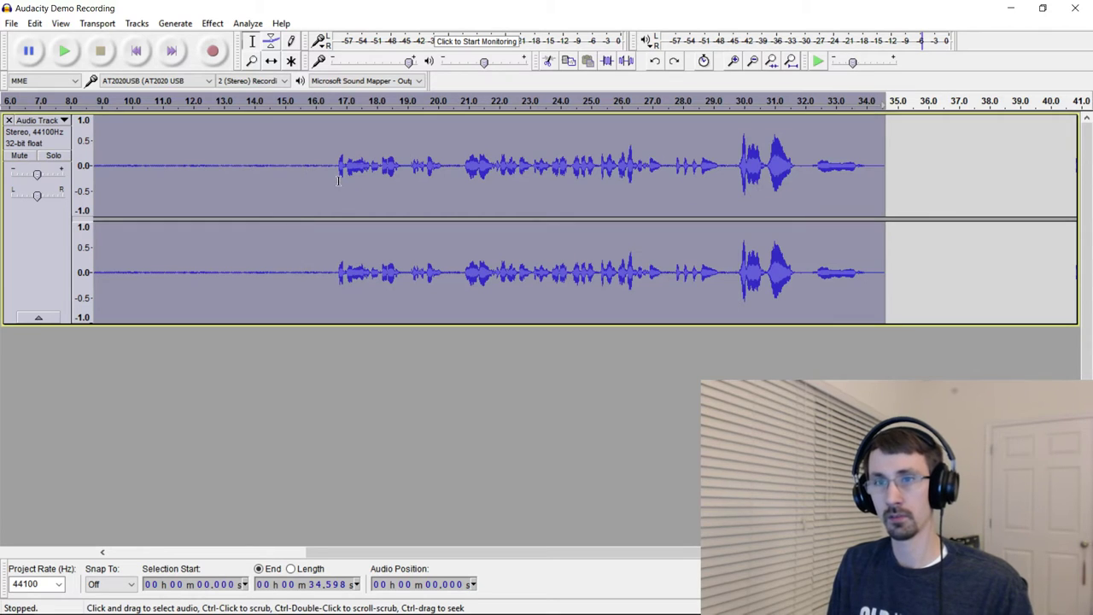
pyautogui.click(331, 177)
pyautogui.press('space')
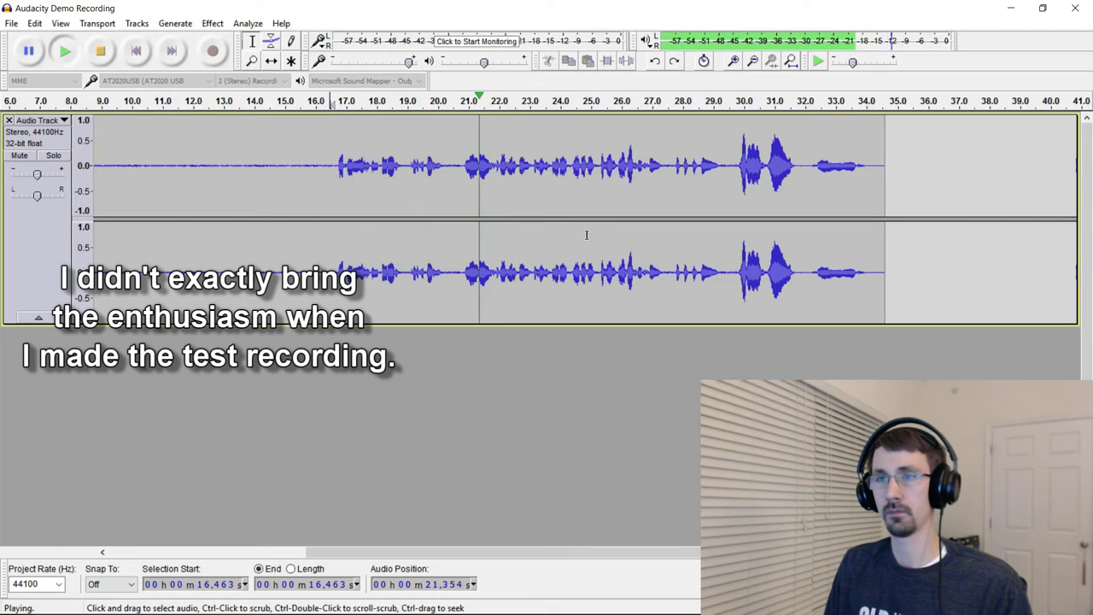
pyautogui.press('space')
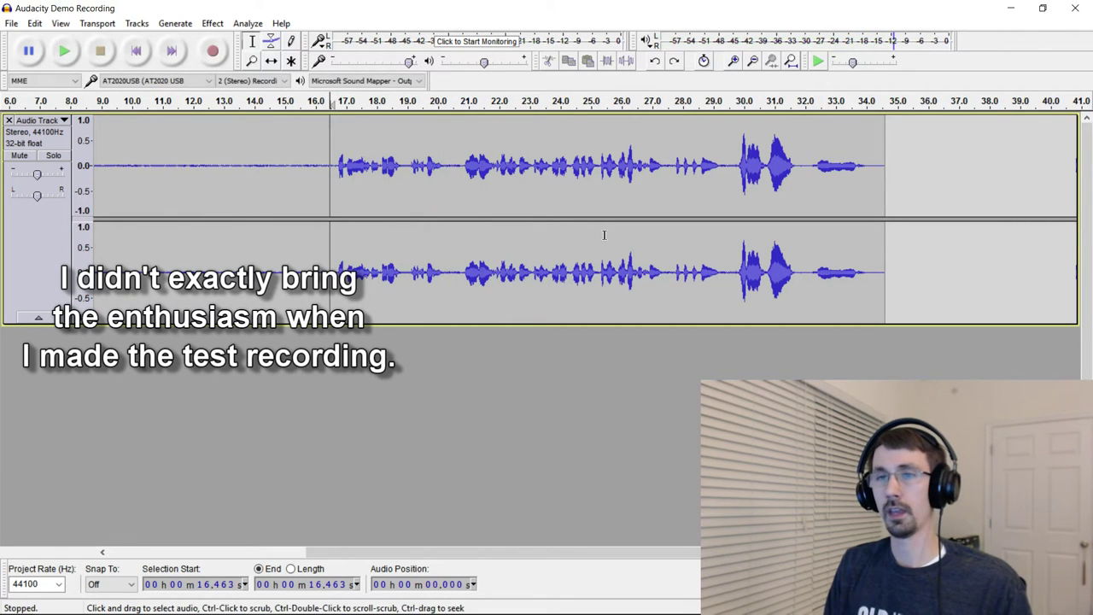
pyautogui.hotkey('ctrl', 'y')
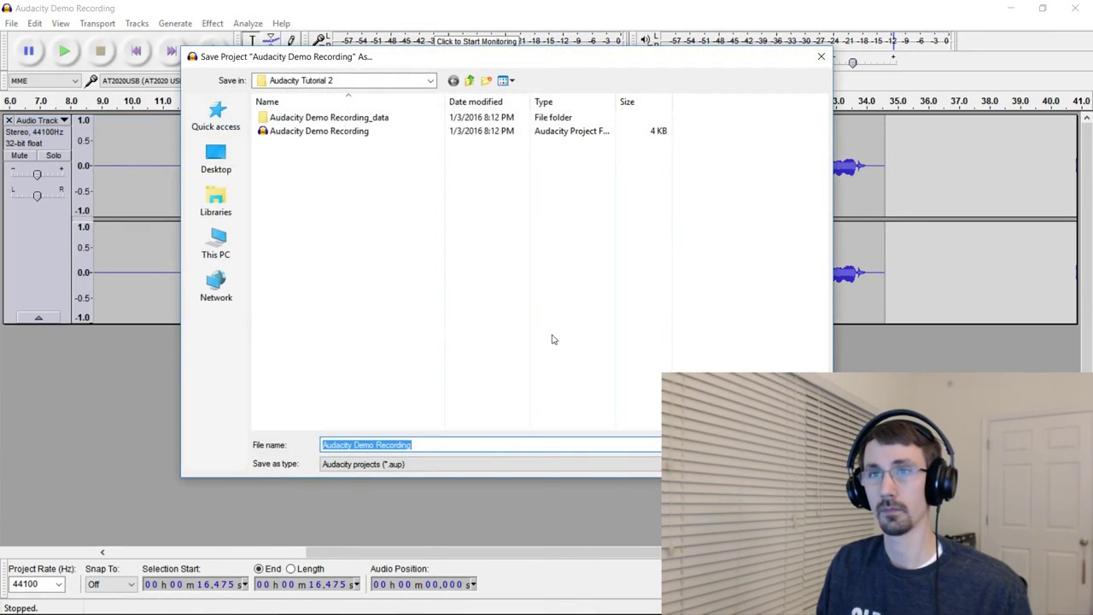
# - Append 'edits' to the name and save the project as 'Audacity Demo Recording edits'
pyautogui.click(489, 446)
pyautogui.write('edits')
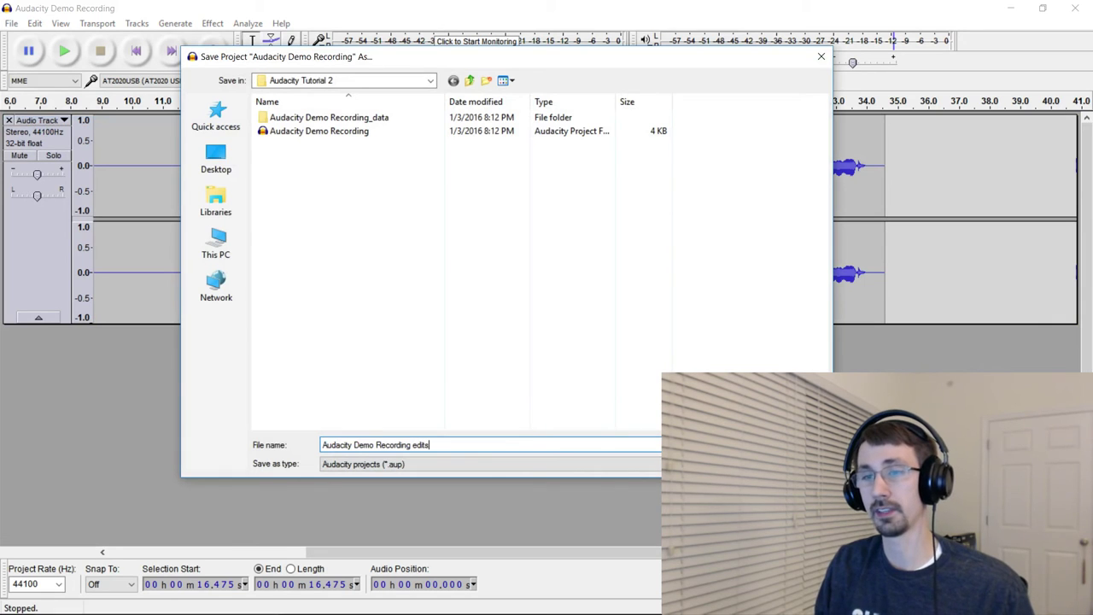
pyautogui.press('Return')
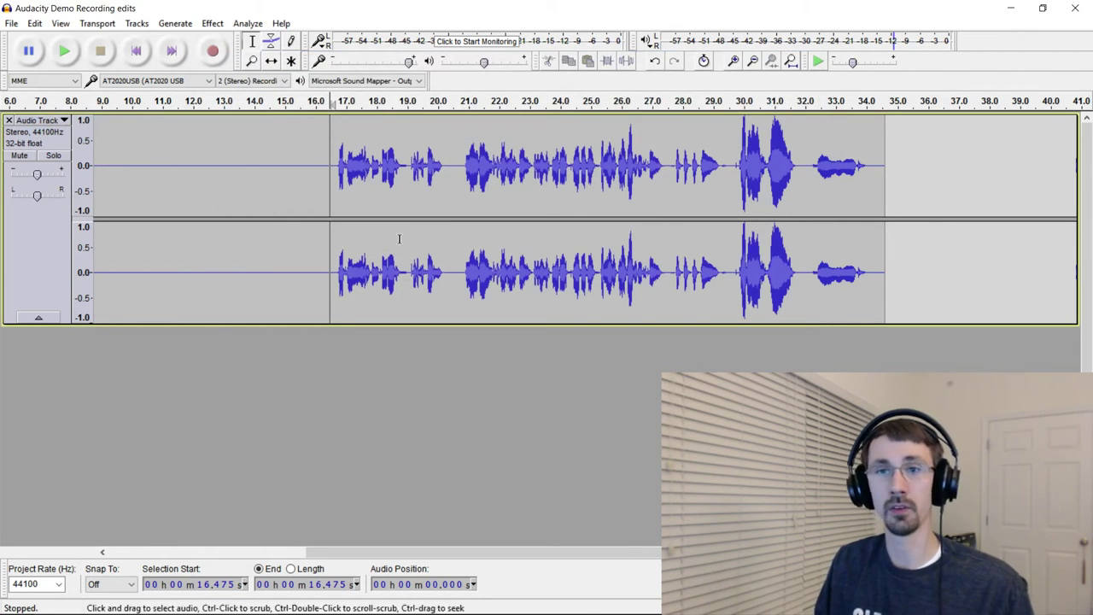
# - Export the audio as a WAV signed 16-bit PCM file, leaving all metadata tags blank
pyautogui.click(14, 24)
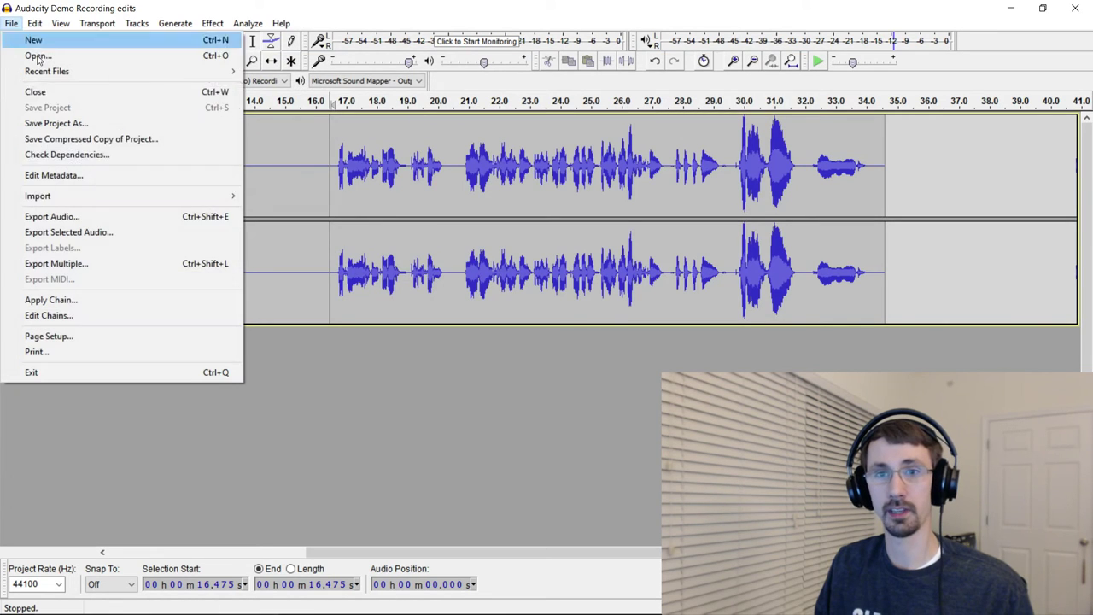
pyautogui.click(85, 215)
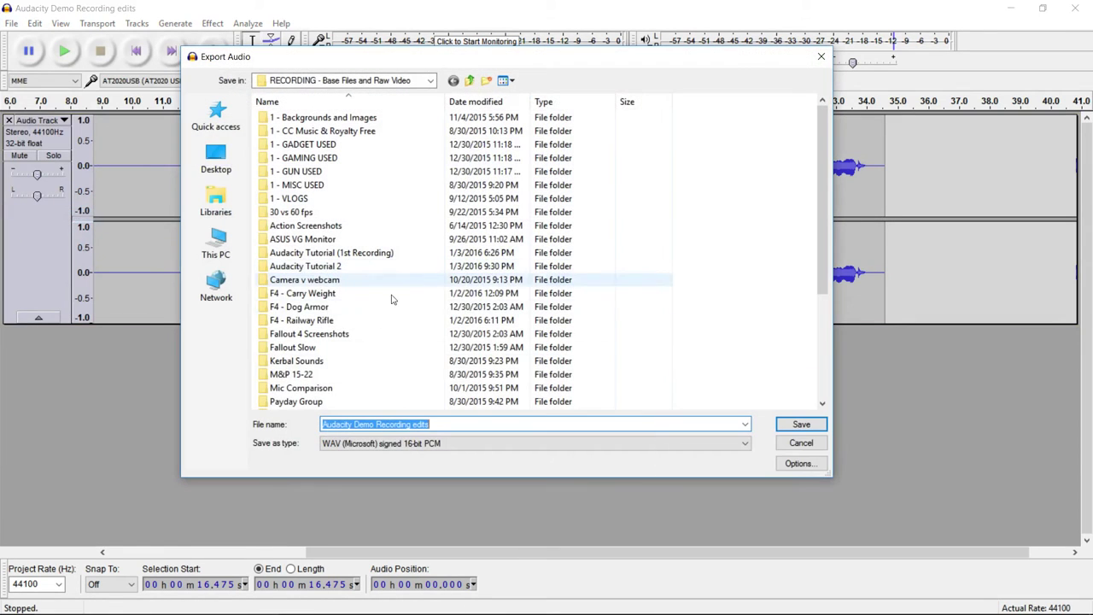
pyautogui.click(376, 444)
pyautogui.click(376, 454)
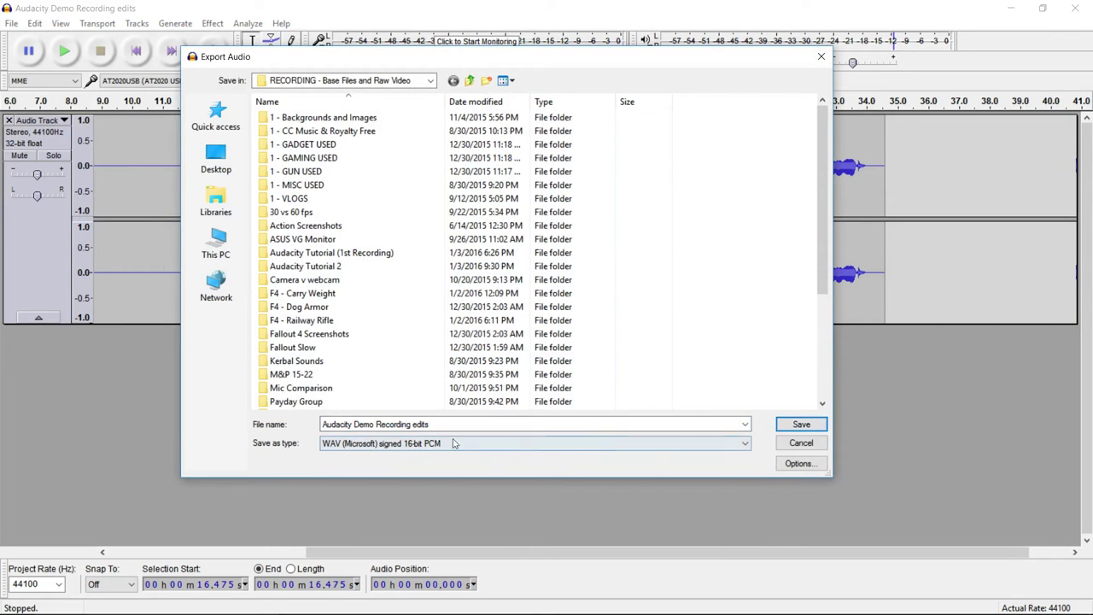
pyautogui.click(799, 426)
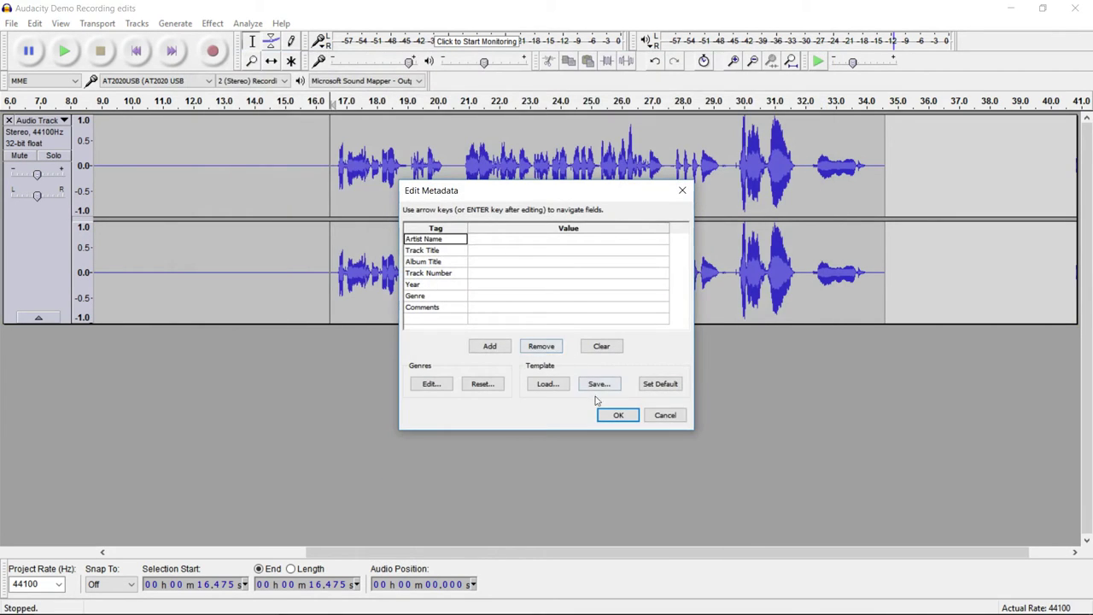
pyautogui.click(619, 414)
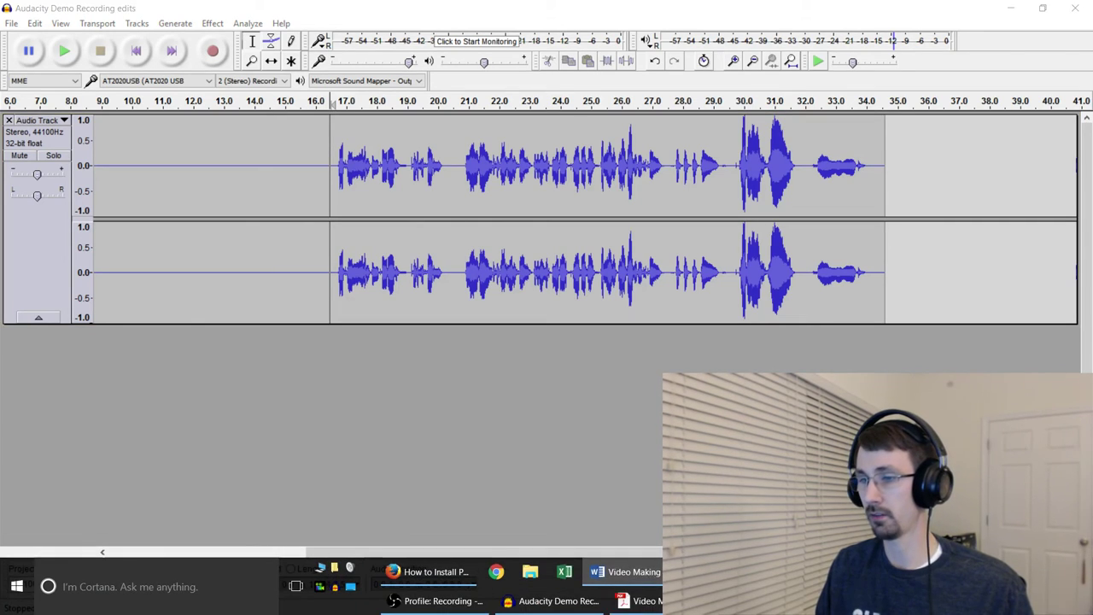
# - Scroll through the tips PDF's Mention in Tutorial Video list, then return to Audacity at about 17.9 s
pyautogui.click(636, 600)
pyautogui.scroll(-20, 483, 310)
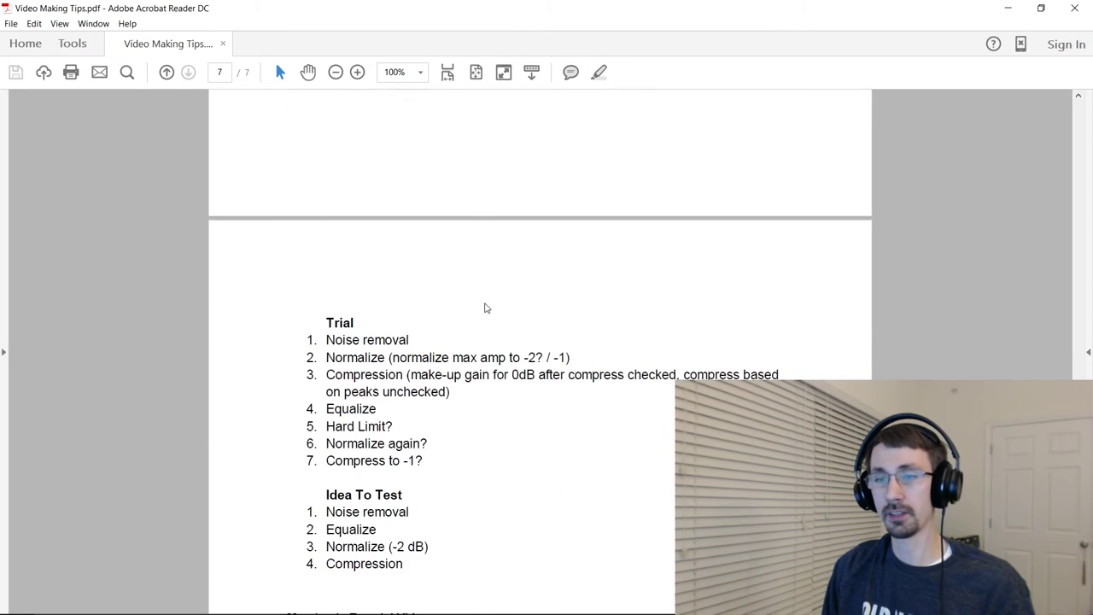
pyautogui.scroll(-3, 496, 273)
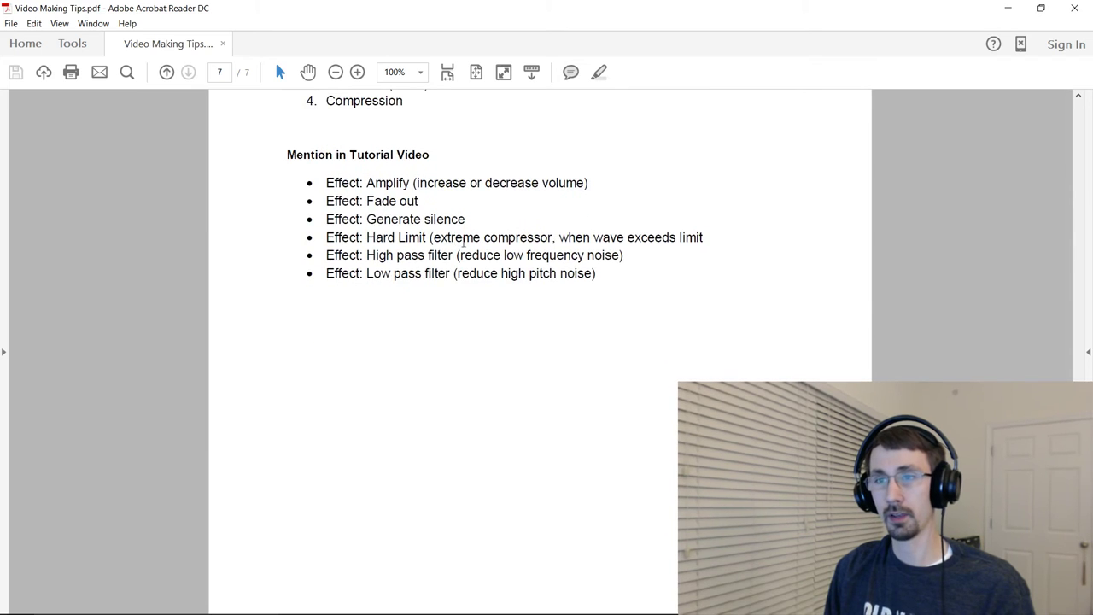
pyautogui.scroll(2, 444, 206)
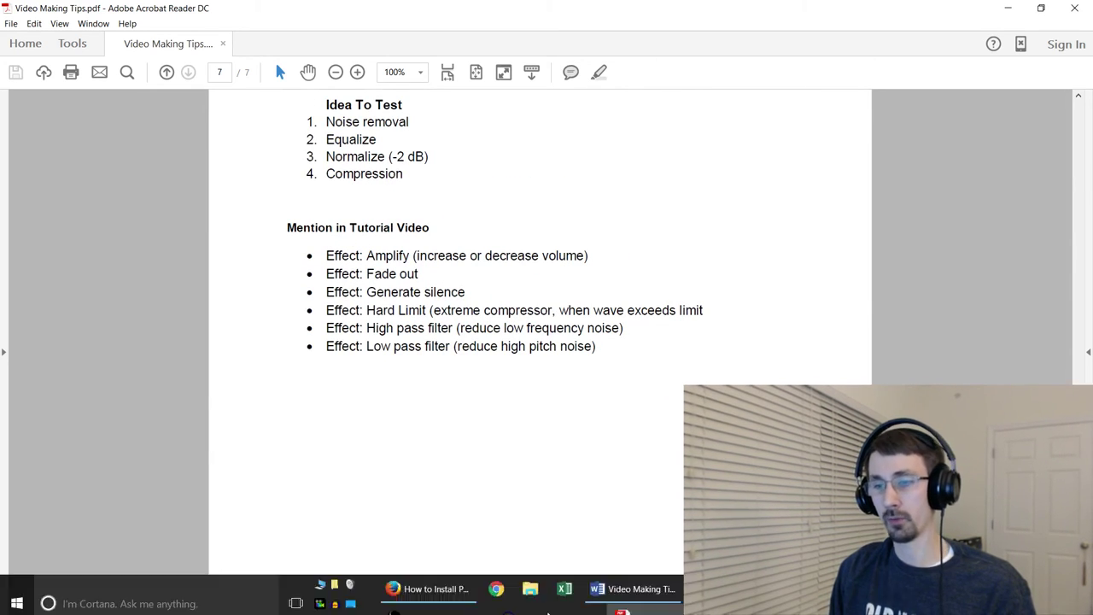
pyautogui.click(538, 600)
pyautogui.click(373, 209)
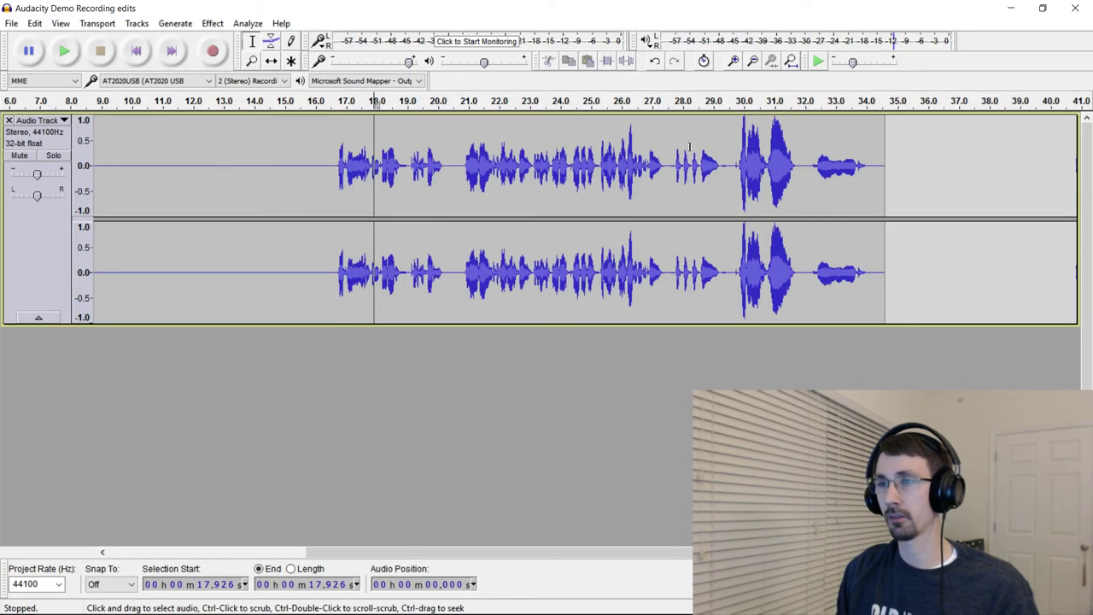
# - Amplify the 29.65–31.9 s passage by -6 dB, repeat it, then undo both cuts
pyautogui.moveTo(733, 145); pyautogui.dragTo(801, 147)
pyautogui.click(214, 23)
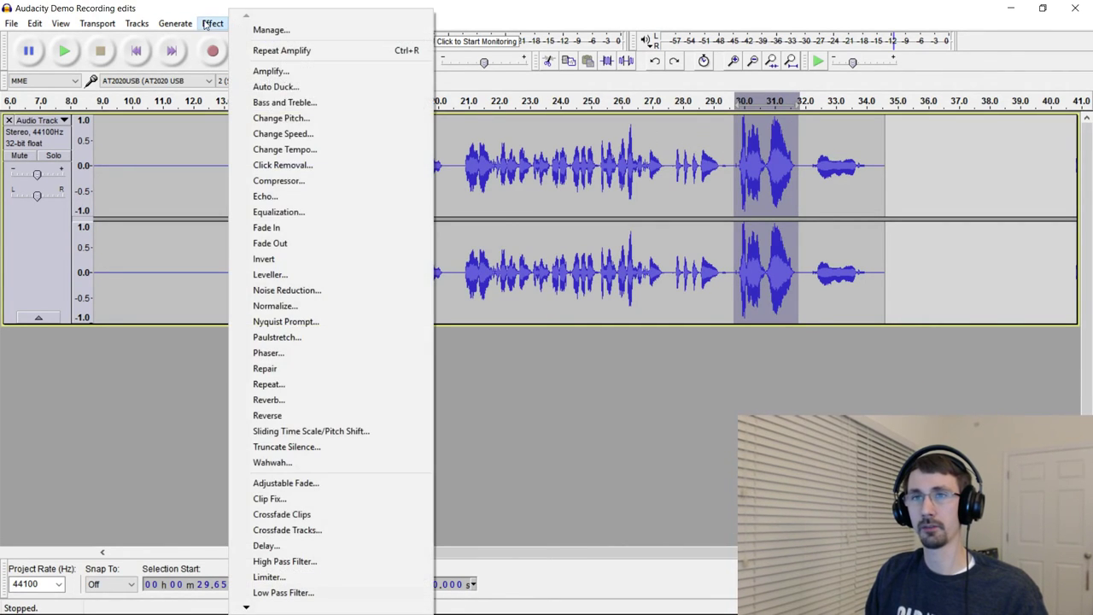
pyautogui.click(280, 71)
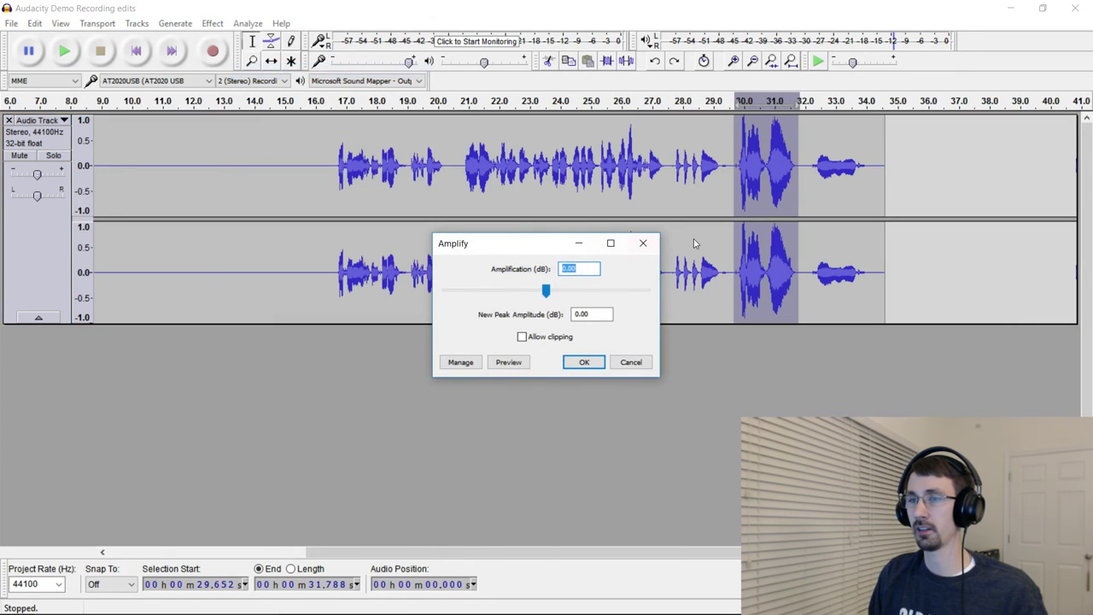
pyautogui.write('-6')
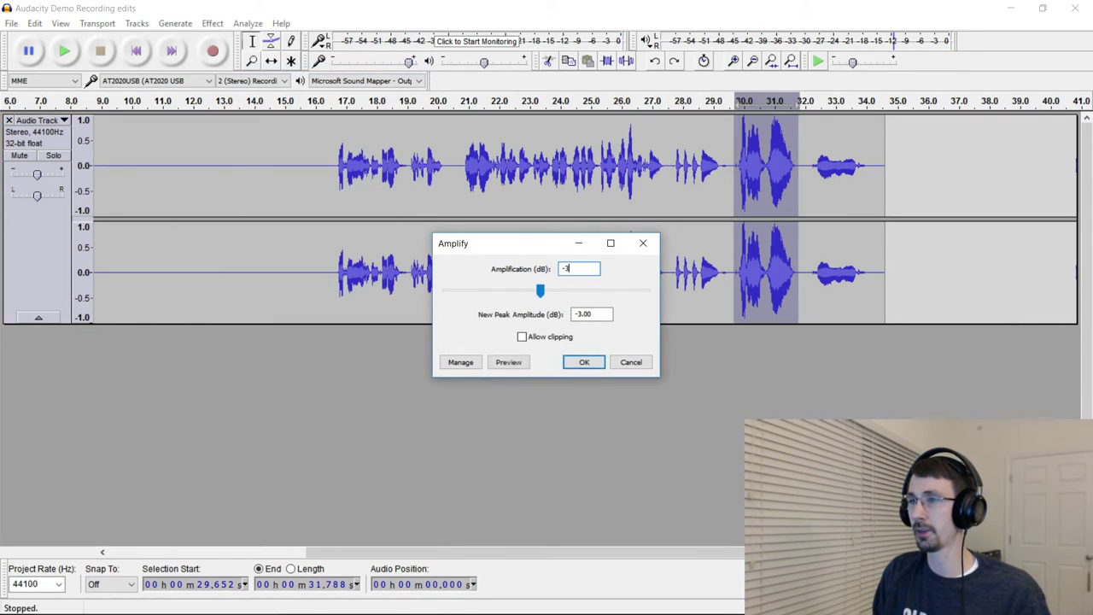
pyautogui.press('Return')
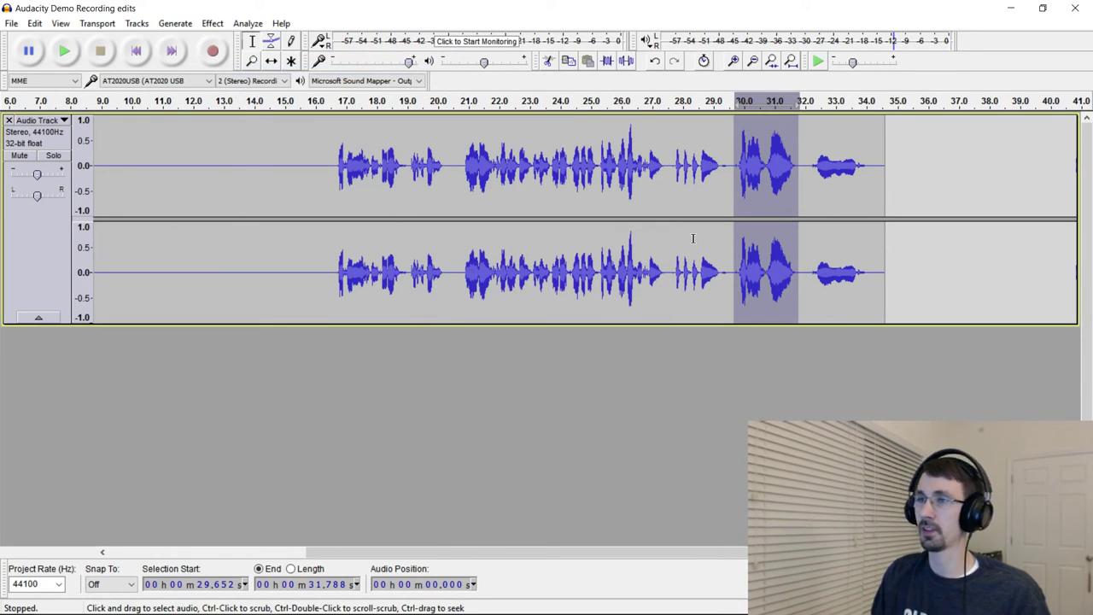
pyautogui.hotkey('ctrl', 'r')
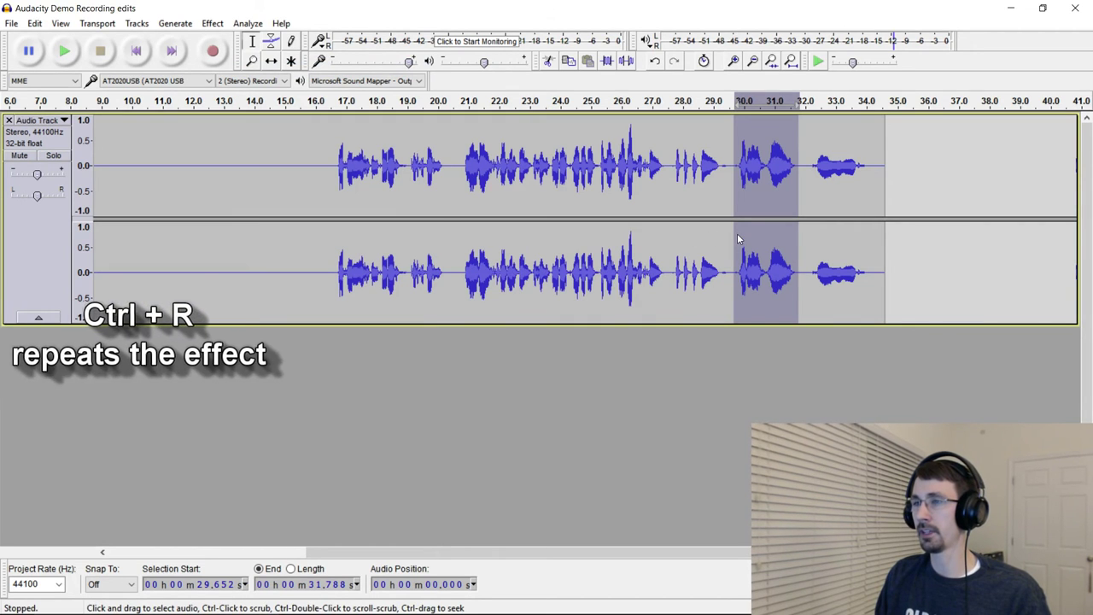
pyautogui.hotkey('ctrl', 'r')
pyautogui.hotkey('ctrl', 'r')
pyautogui.hotkey('ctrl', 'r')
pyautogui.hotkey('ctrl', 'z')
pyautogui.hotkey('ctrl', 'z')
pyautogui.hotkey('ctrl', 'z')
pyautogui.hotkey('ctrl', 'z')
# - Boost the quiet 18.9–20.5 s phrase by 3 dB with Amplify
pyautogui.moveTo(452, 159); pyautogui.dragTo(406, 159)
pyautogui.click(213, 23)
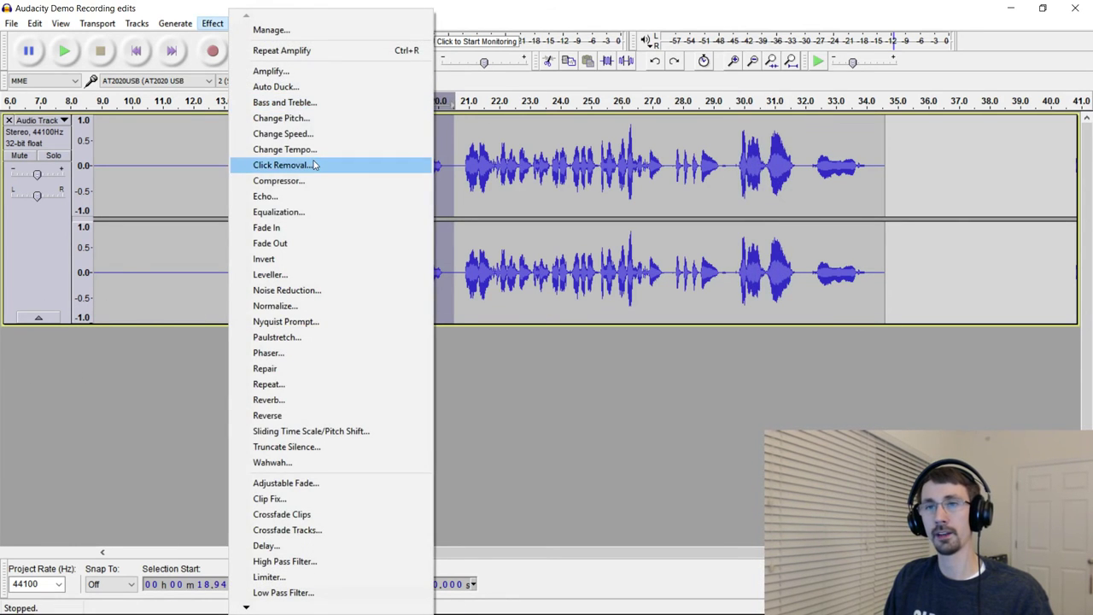
pyautogui.click(298, 72)
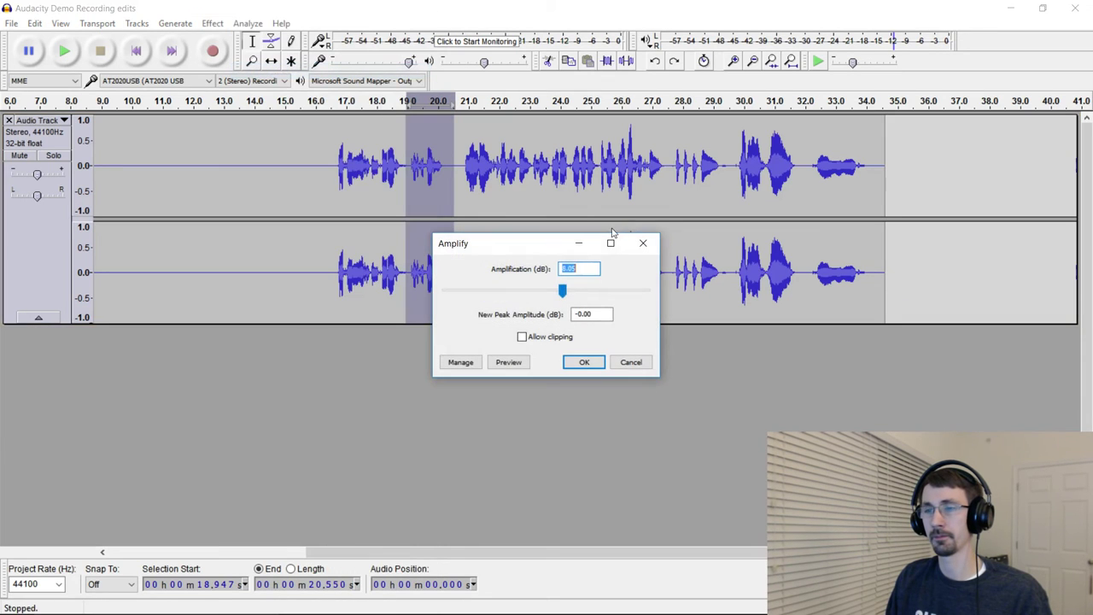
pyautogui.write('3')
pyautogui.press('Return')
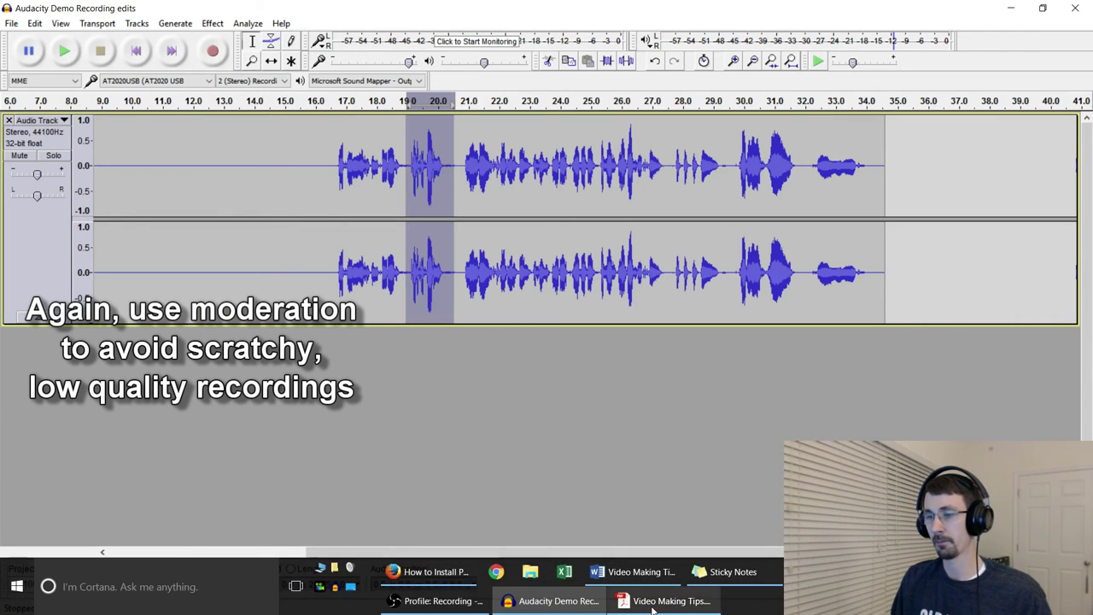
# - Bring up the Video Making Tips PDF and highlight the high and low pass filter notes
pyautogui.click(659, 600)
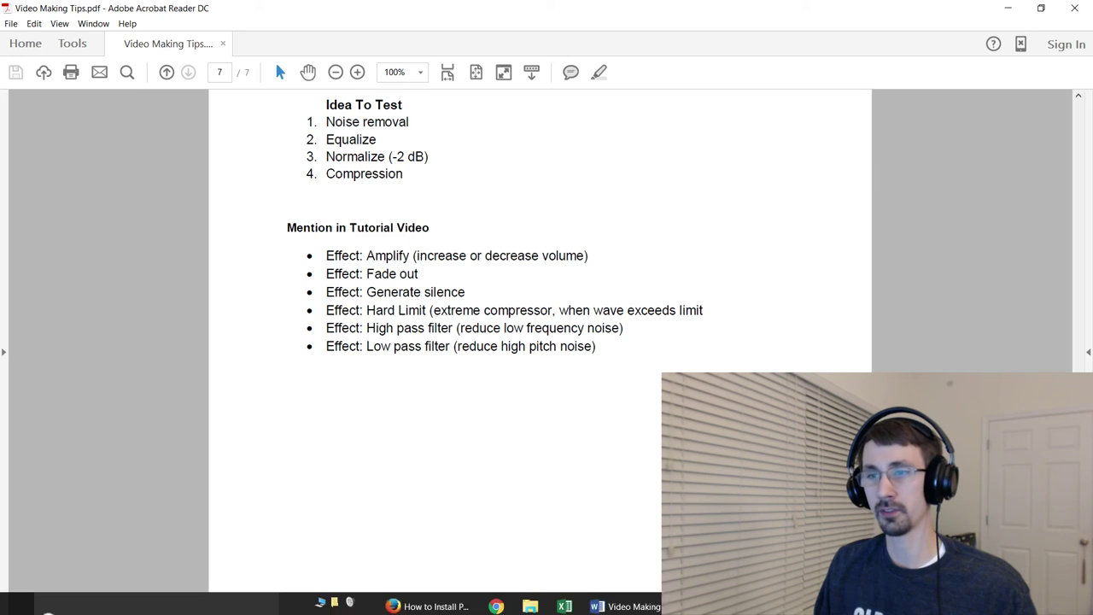
pyautogui.moveTo(530, 575)
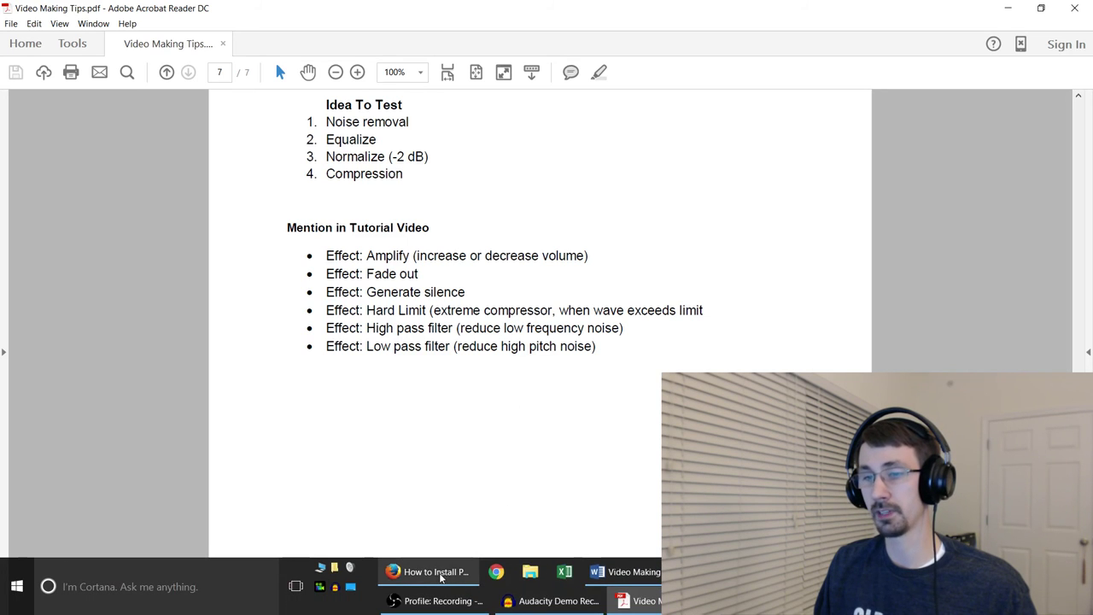
pyautogui.moveTo(325, 327); pyautogui.dragTo(453, 344)
pyautogui.click(448, 346)
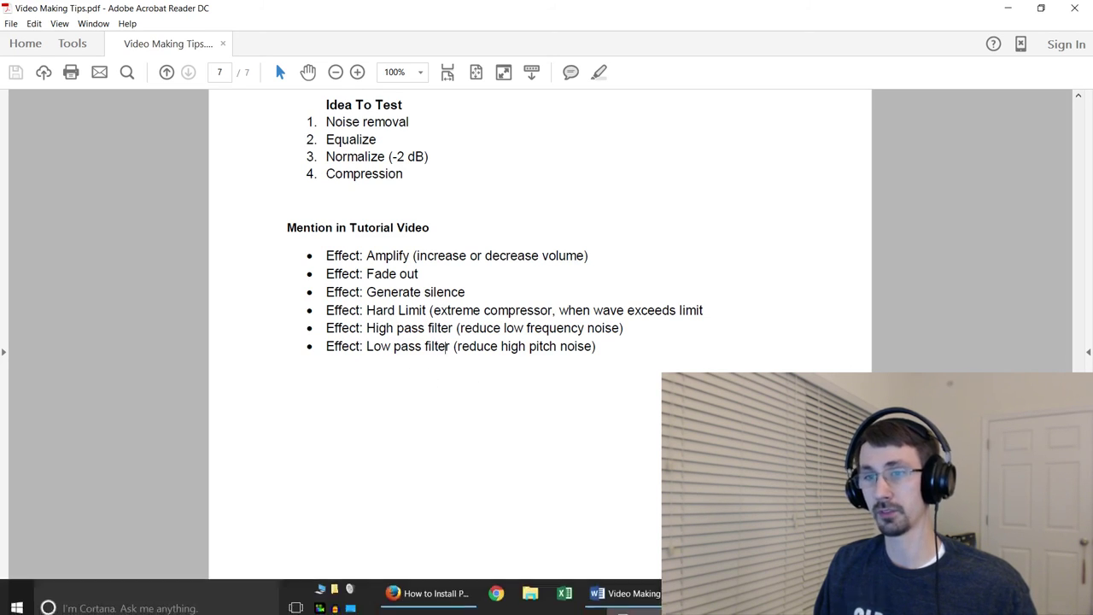
# - Apply a 1000 Hz low pass filter to the 16.65–18.9 s selection
pyautogui.click(525, 602)
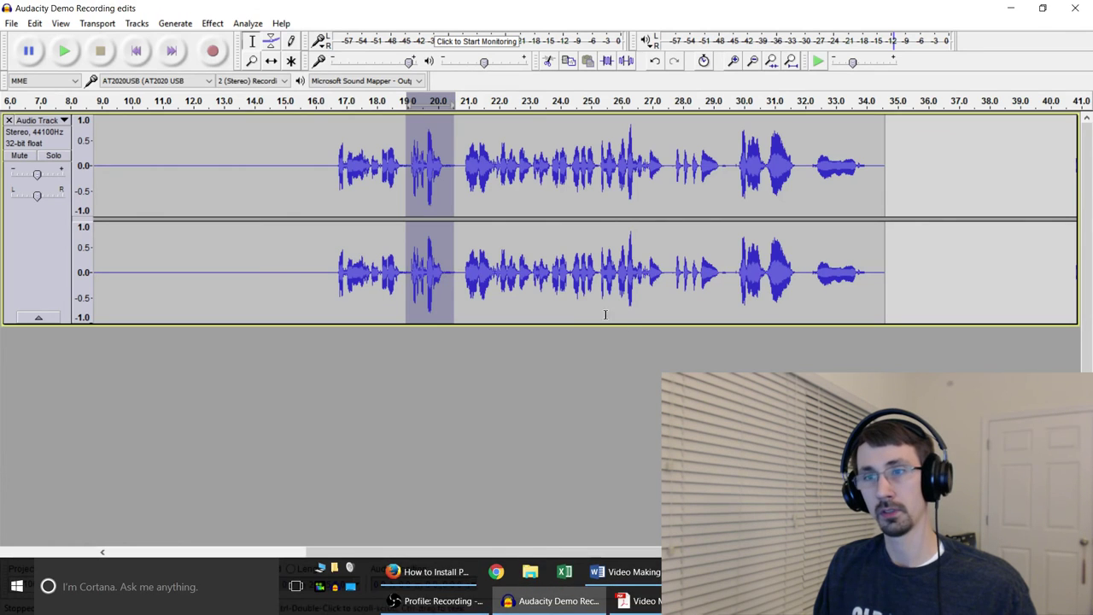
pyautogui.click(360, 203)
pyautogui.scroll(2, 357, 203)
pyautogui.click(282, 171)
pyautogui.moveTo(295, 168); pyautogui.dragTo(556, 178)
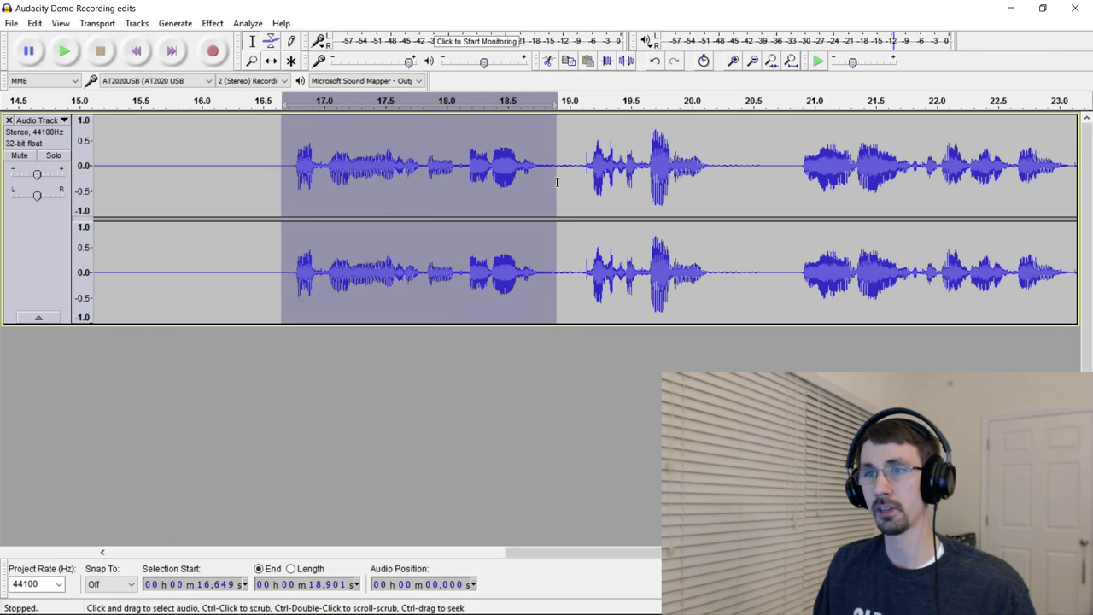
pyautogui.click(213, 23)
pyautogui.click(290, 592)
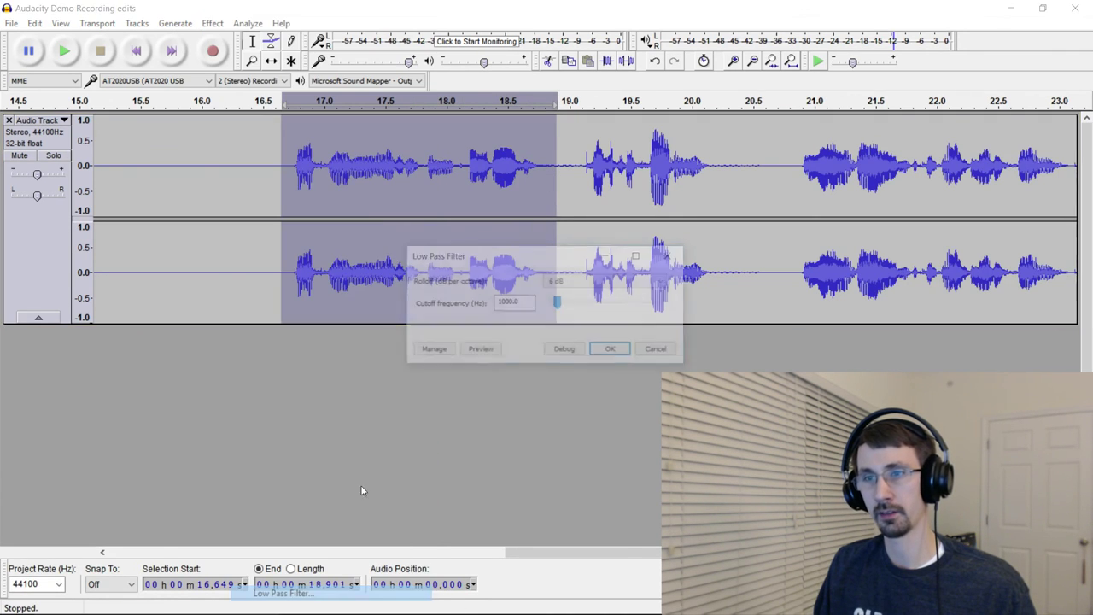
pyautogui.press('Return')
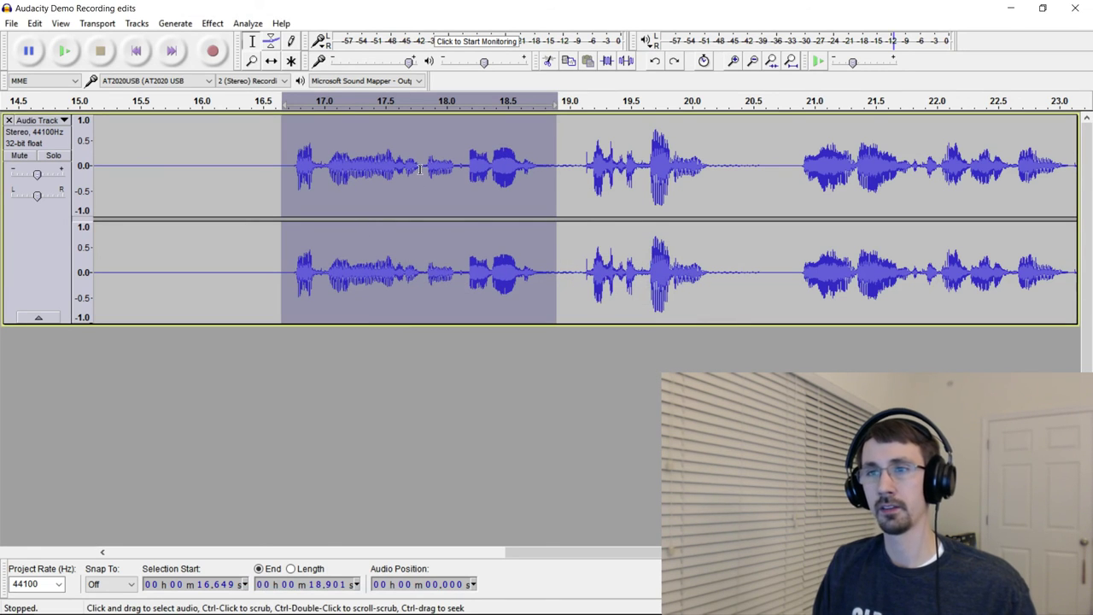
# - Play back the filtered audio from about 16.68 s
pyautogui.click(298, 169)
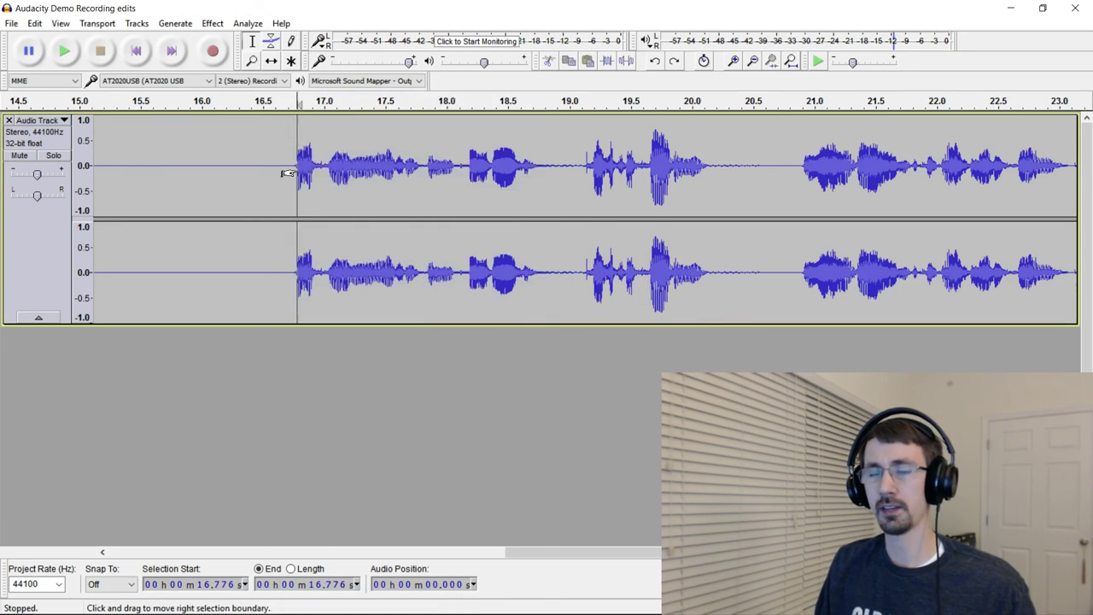
pyautogui.click(286, 163)
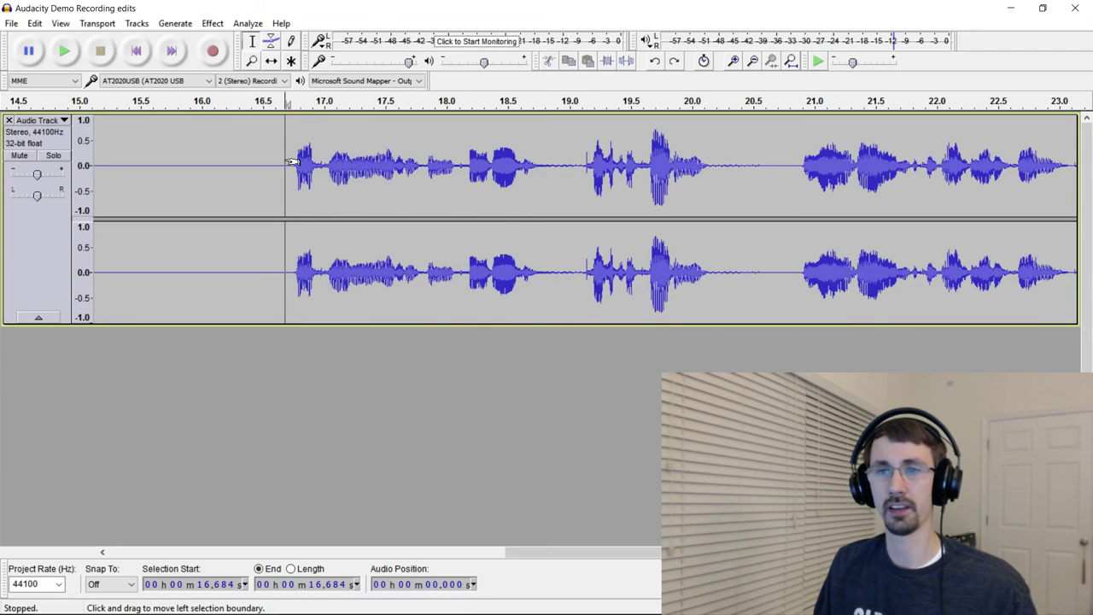
pyautogui.press('space')
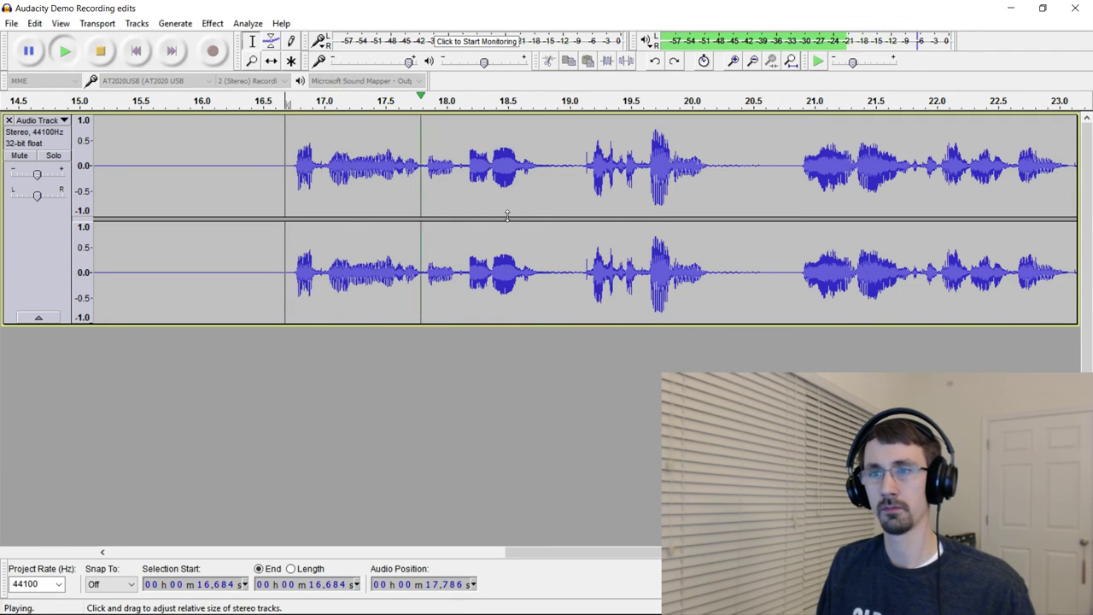
pyautogui.press('space')
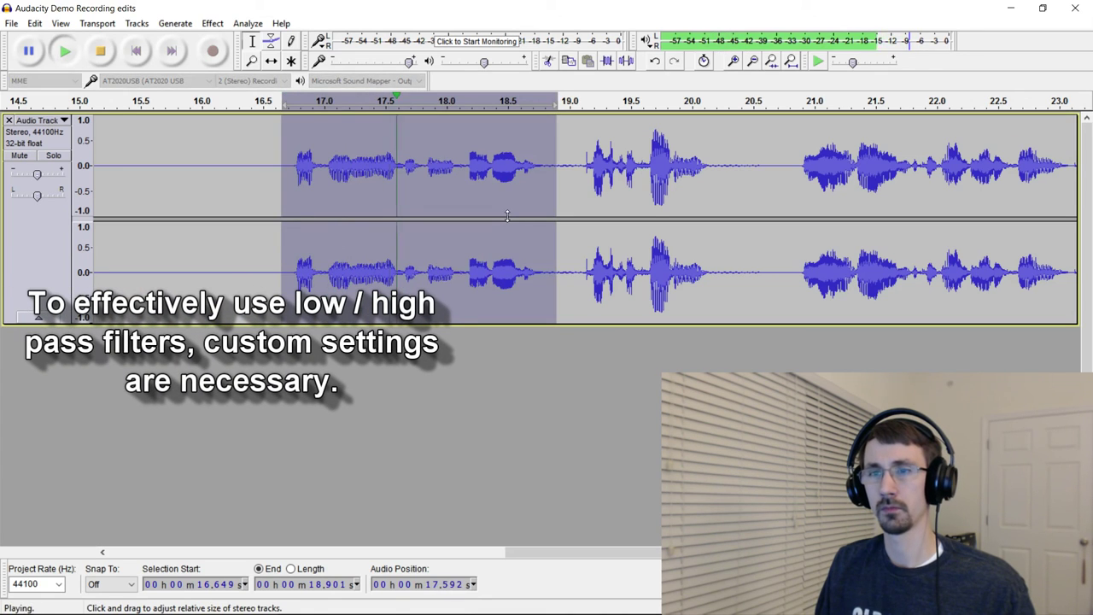
pyautogui.press('space')
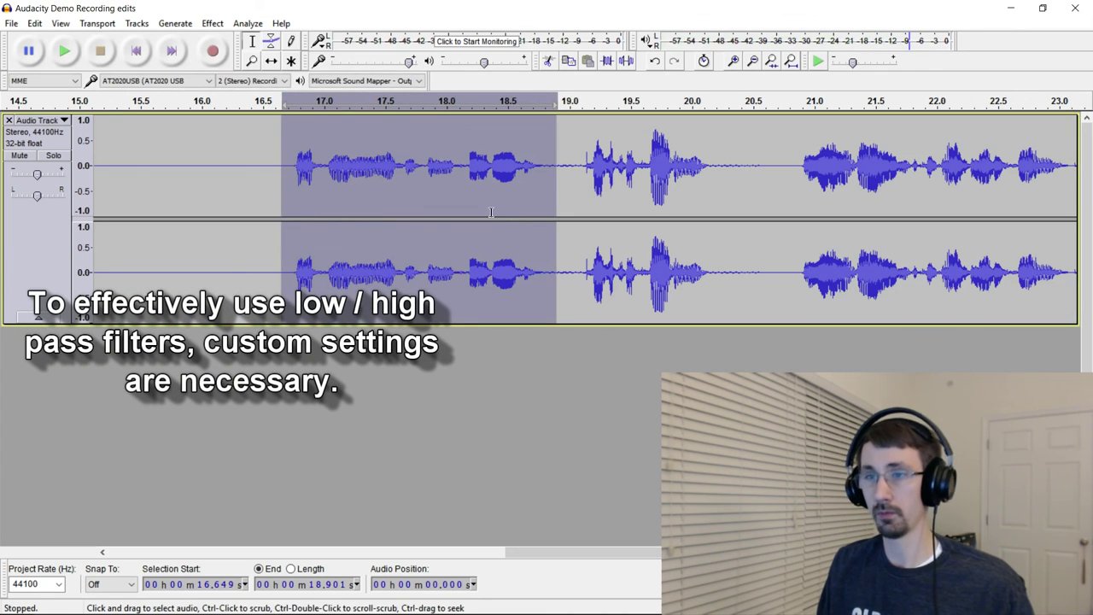
# - Reopen the Low Pass Filter settings, cancel without changes, and return to the notes PDF
pyautogui.click(213, 23)
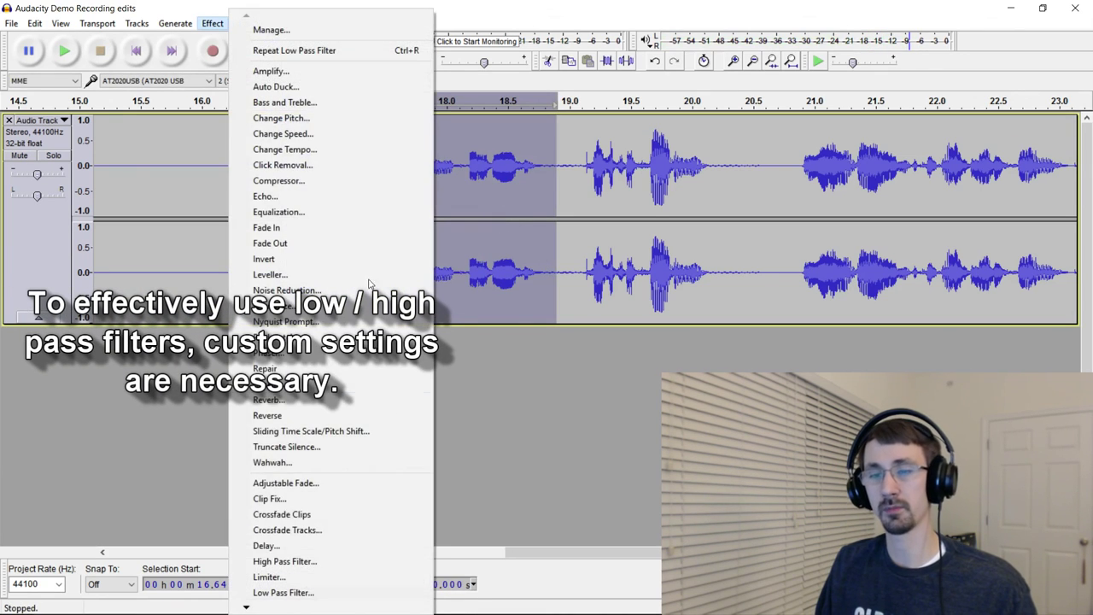
pyautogui.click(382, 599)
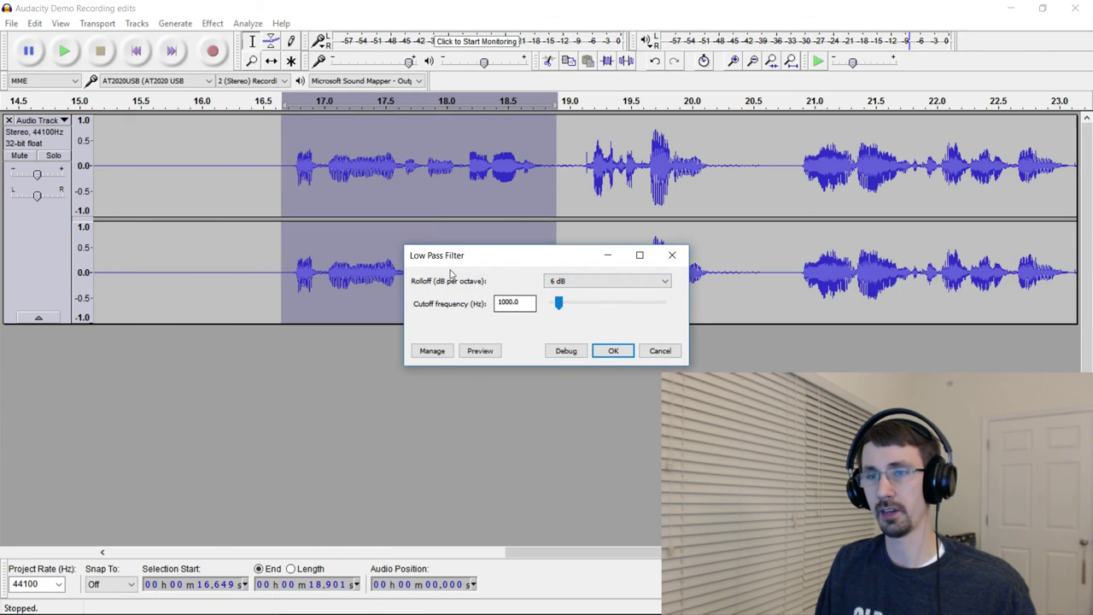
pyautogui.click(642, 352)
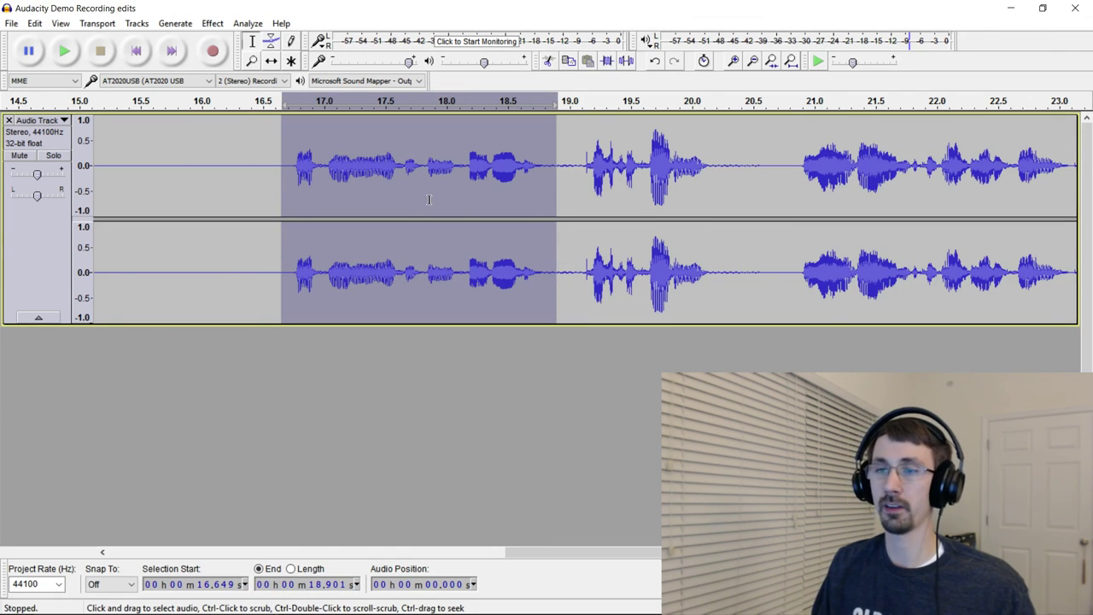
pyautogui.hotkey('alt', 'Tab')
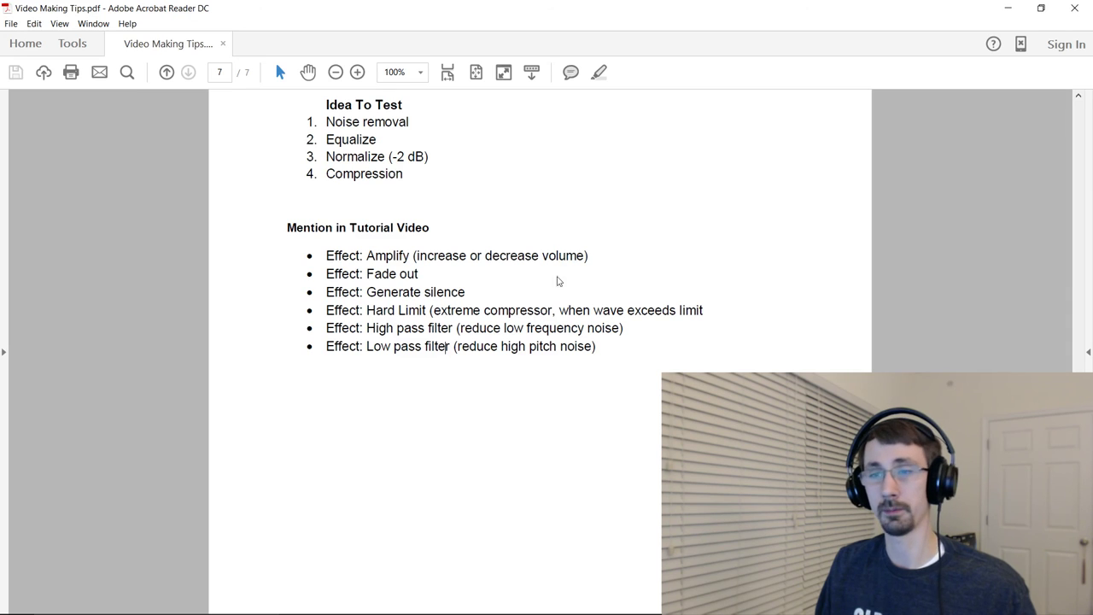
# - Scroll up the tips PDF to show the seven-step Trial list above Idea To Test
pyautogui.scroll(4, 512, 271)
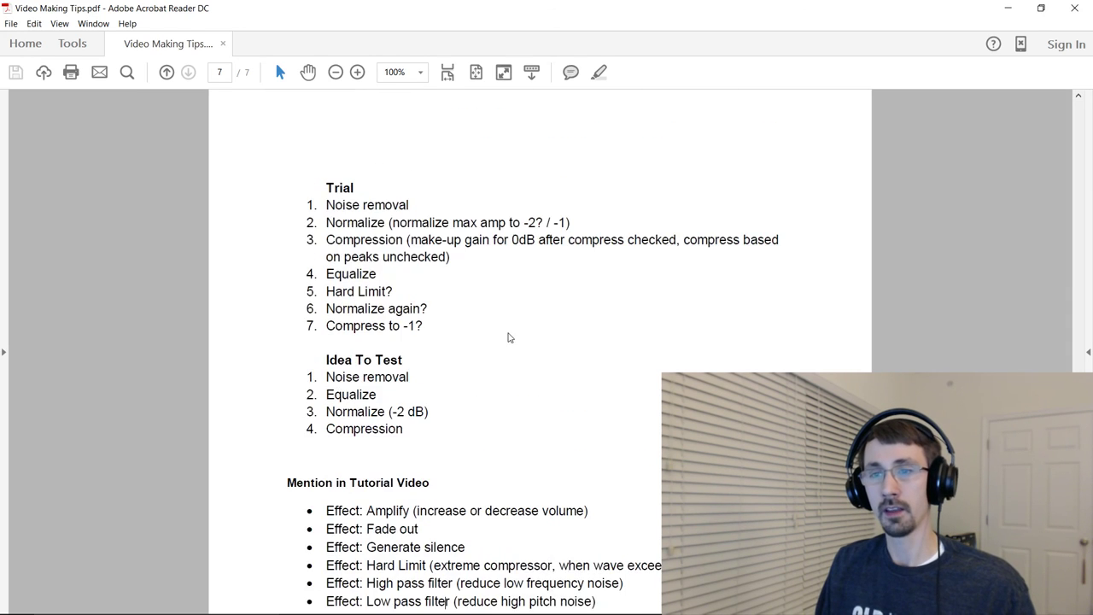